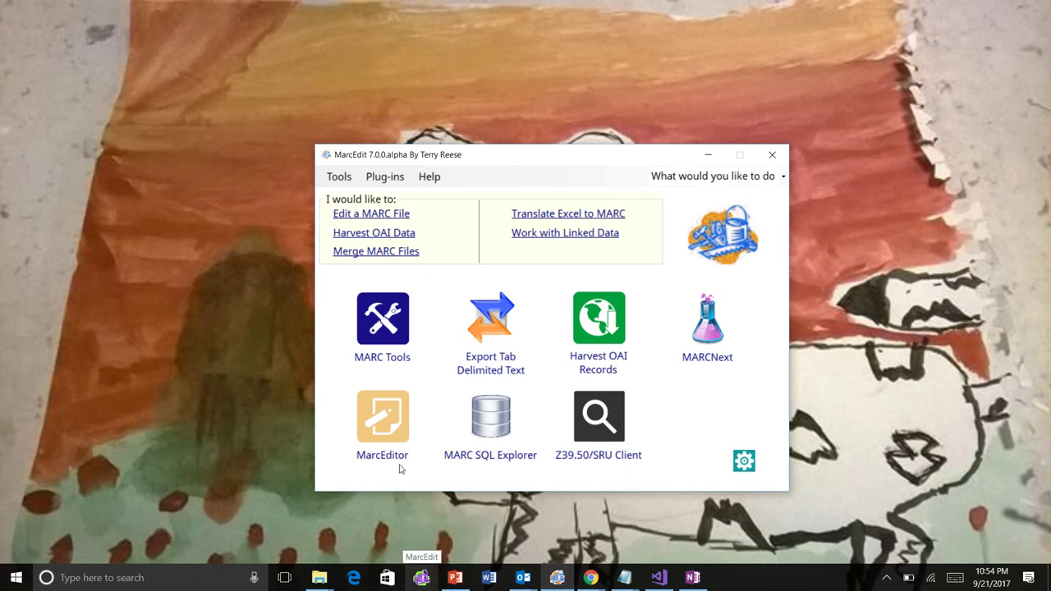
- Open an empty MarcEditor window from the MarcEdit 7 launcher and widen it leftward
{"action": "left_click", "coordinate": [394, 435]}
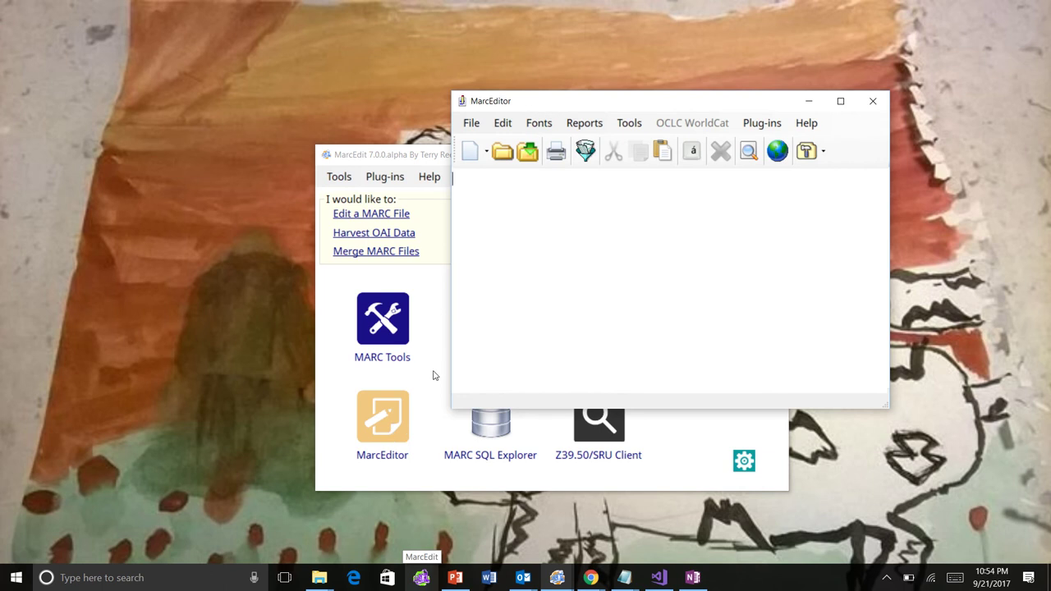
{"action": "left_click_drag", "start_coordinate": [365, 343], "coordinate": [284, 343]}
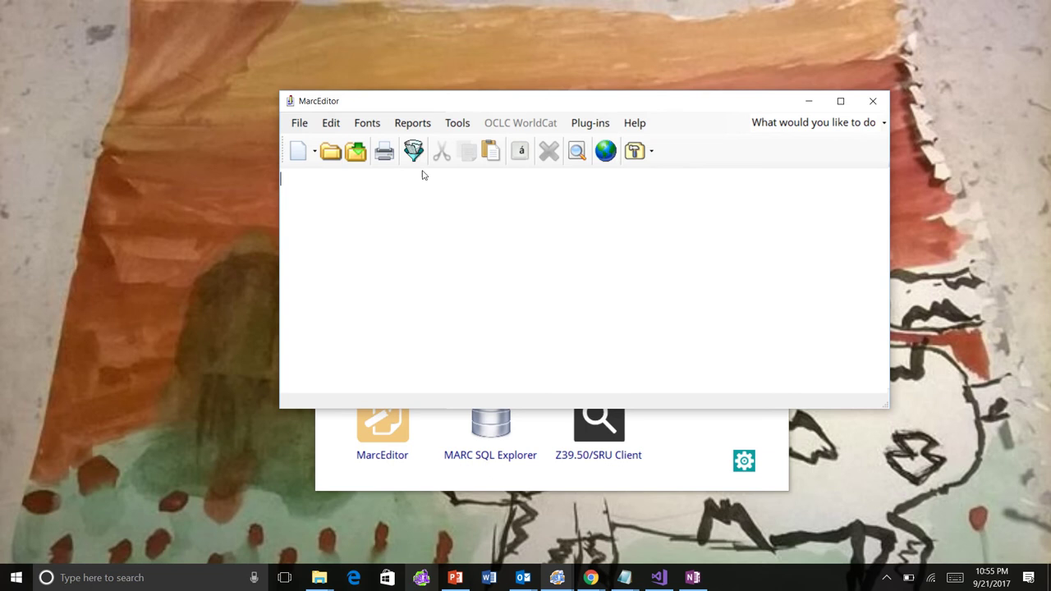
- Open Tools > Manage Tasks, then widen the Task Manager and its Name column
{"action": "left_click", "coordinate": [452, 128]}
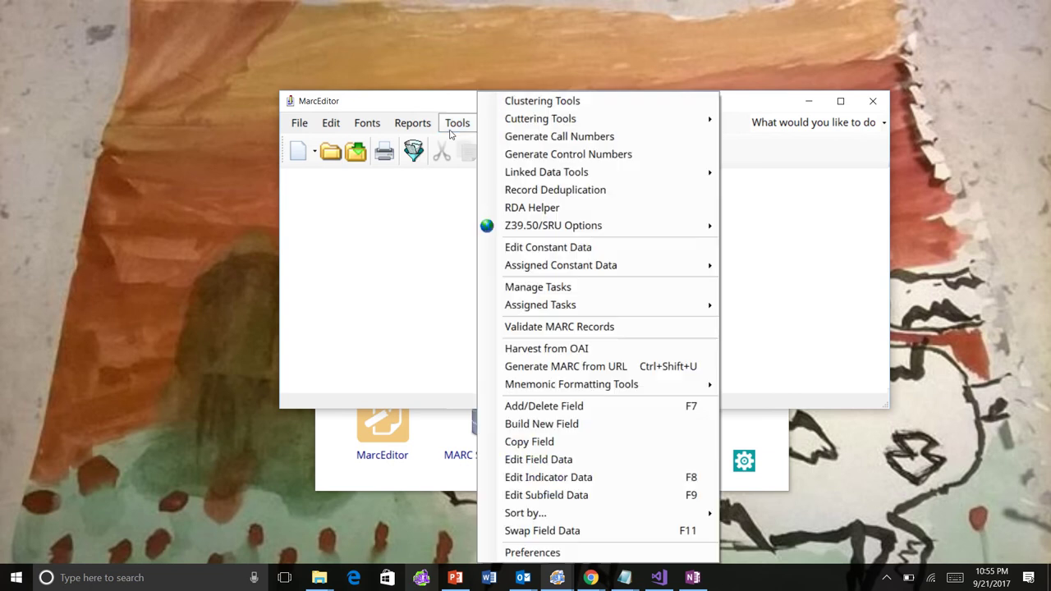
{"action": "left_click", "coordinate": [570, 288]}
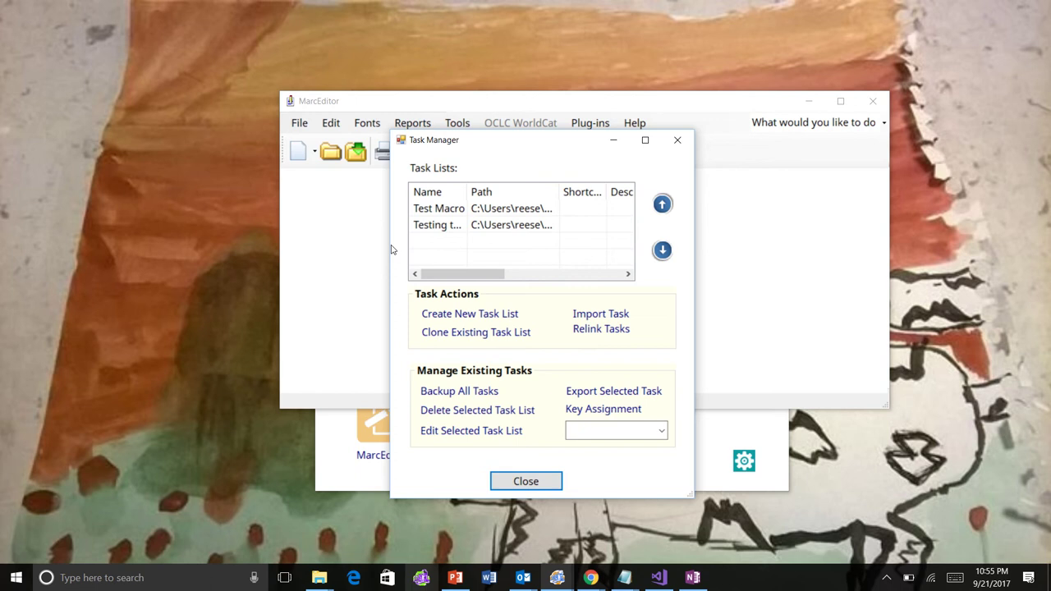
{"action": "left_click_drag", "start_coordinate": [386, 244], "coordinate": [210, 246]}
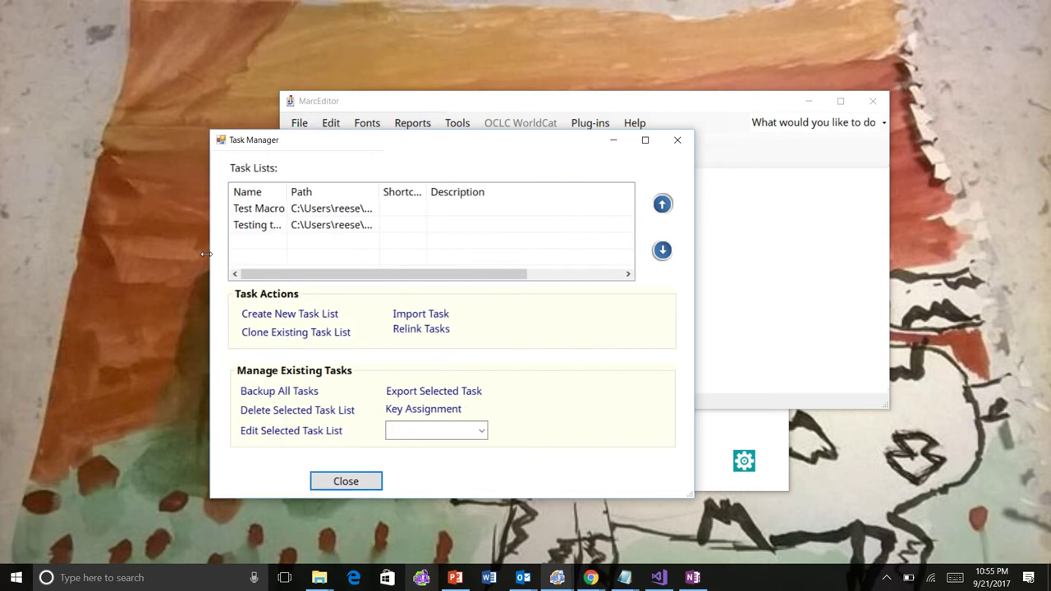
{"action": "left_click_drag", "start_coordinate": [287, 192], "coordinate": [342, 193]}
- Rename the 'Testing the new Macro Editing' task list to 'Renamed Task'
{"action": "left_click", "coordinate": [298, 231]}
{"action": "double_click", "coordinate": [299, 231]}
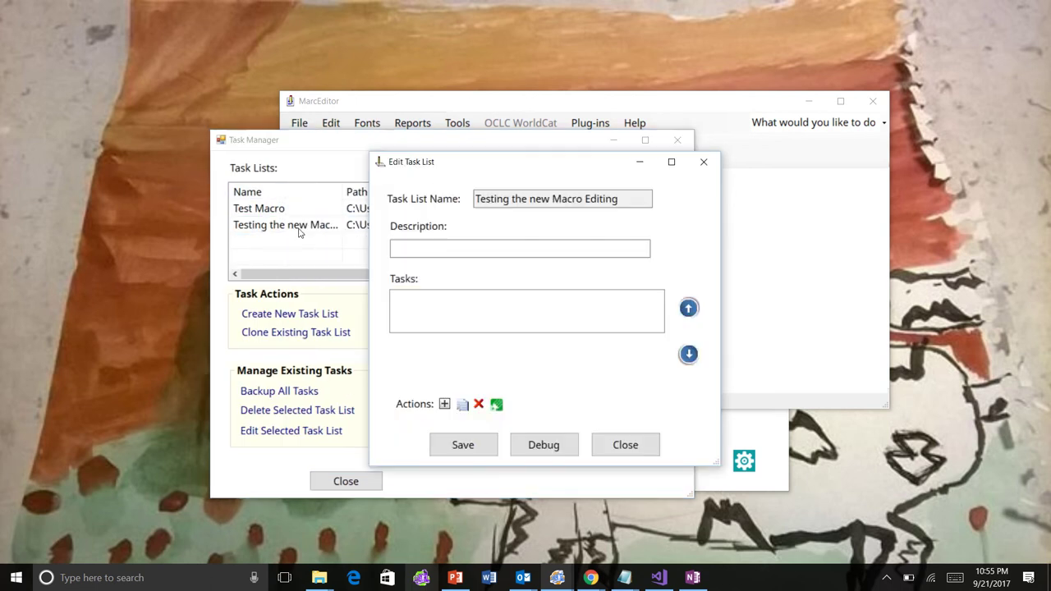
{"action": "left_click", "coordinate": [641, 443]}
{"action": "left_click", "coordinate": [319, 225]}
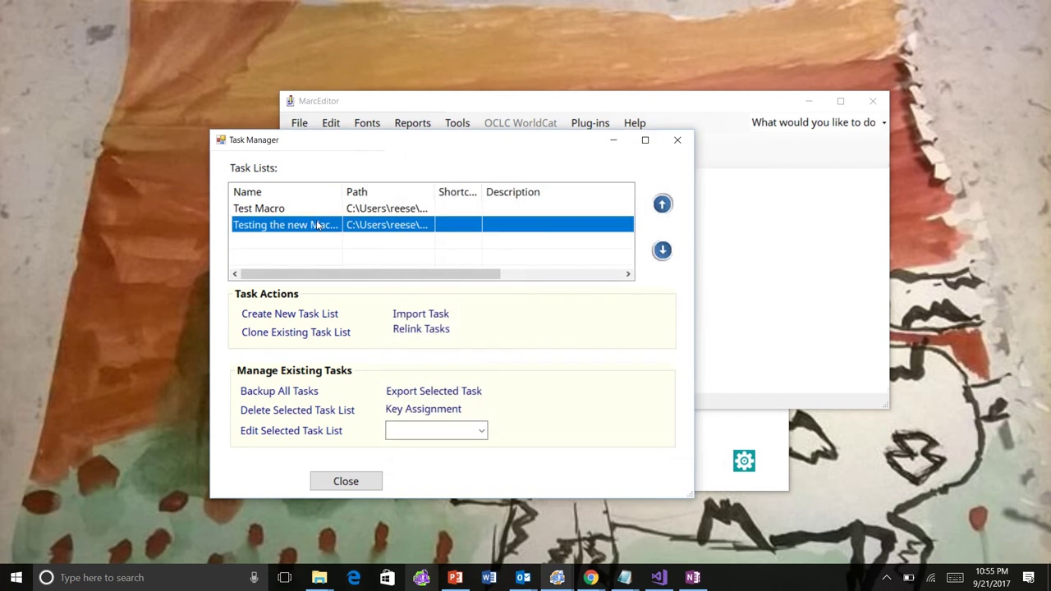
{"action": "left_click", "coordinate": [317, 224]}
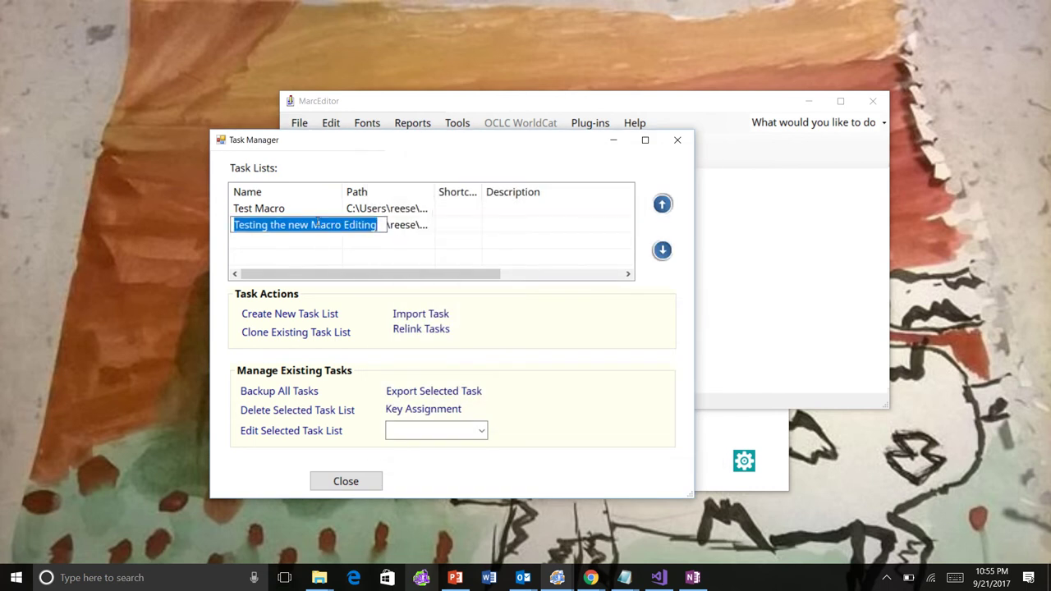
{"action": "type", "text": "Renamed Task"}
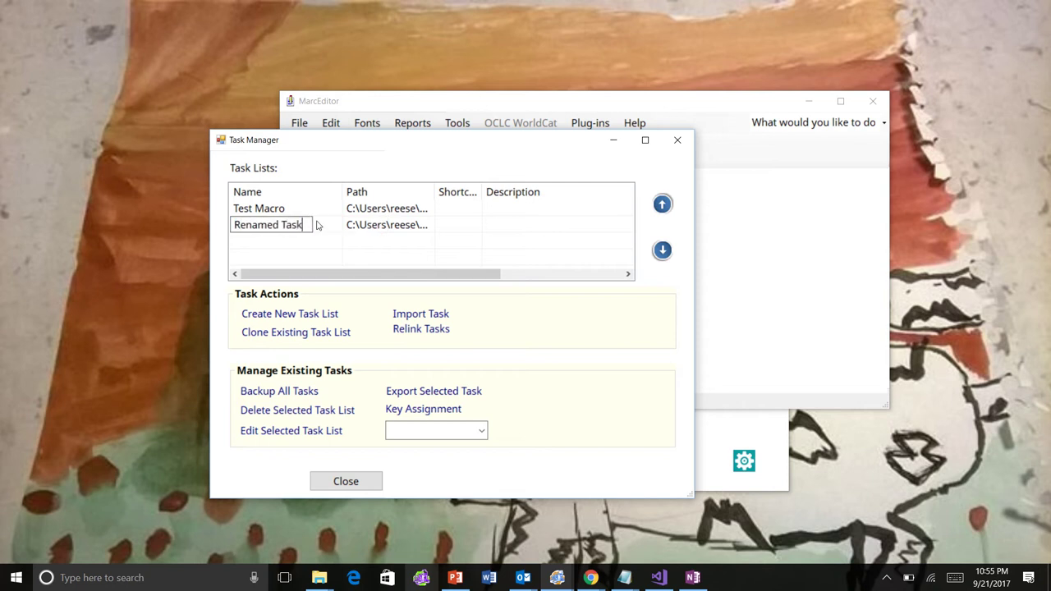
{"action": "key", "text": "Return"}
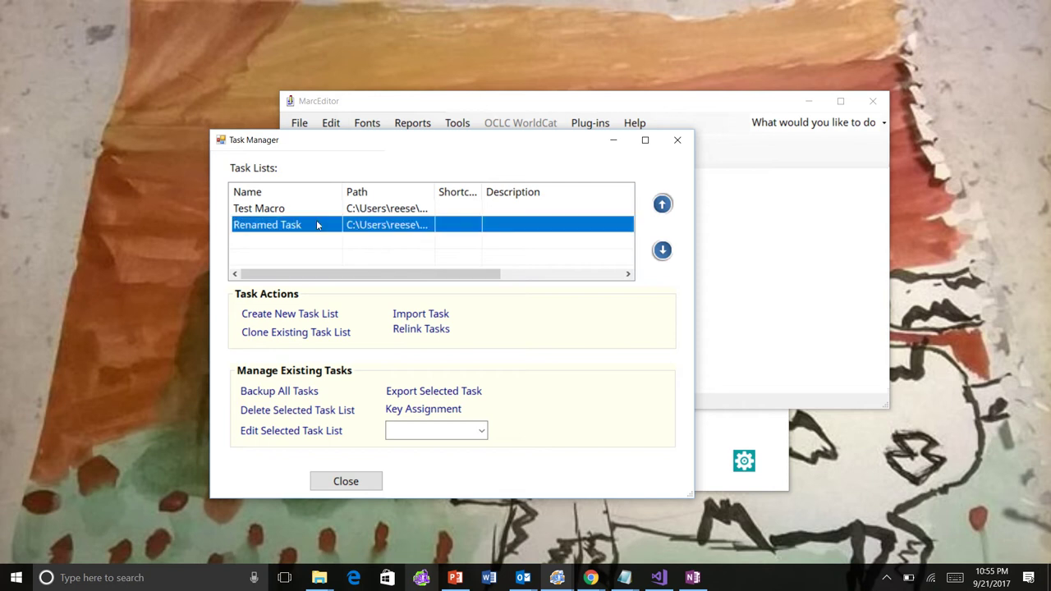
- View the Test Macro task list's tasks, then close its editor without changes
{"action": "left_click", "coordinate": [381, 210]}
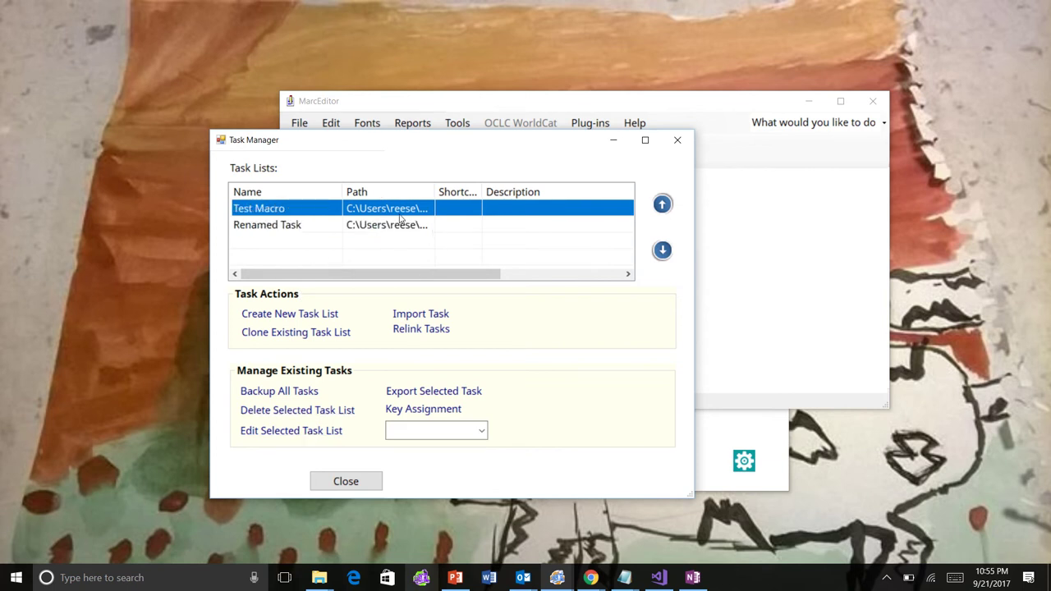
{"action": "double_click", "coordinate": [394, 212]}
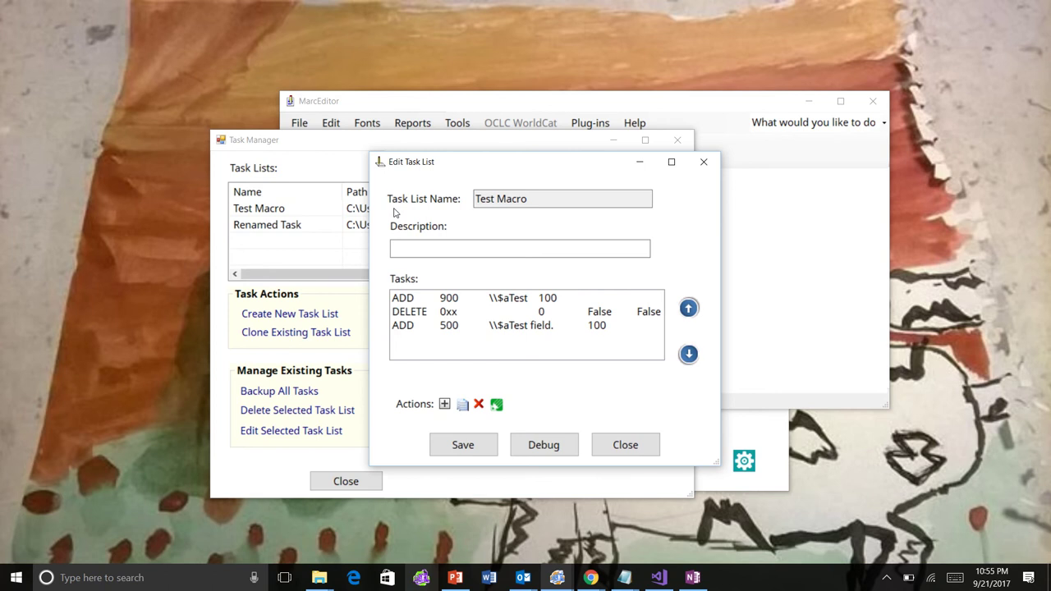
{"action": "left_click", "coordinate": [621, 453]}
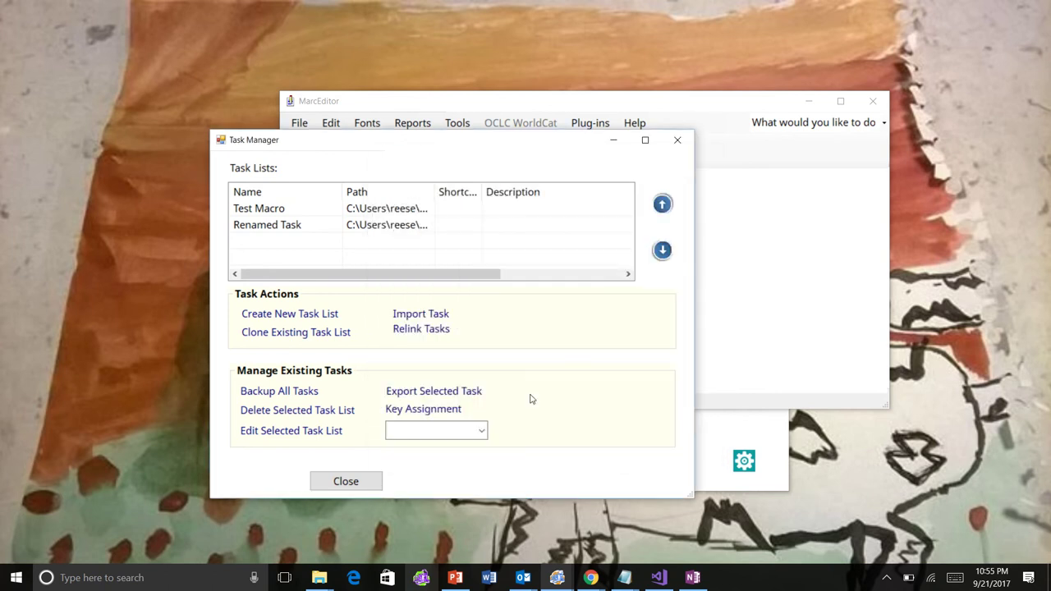
- Create a new empty task list named 'New Example' and save it
{"action": "left_click", "coordinate": [292, 321]}
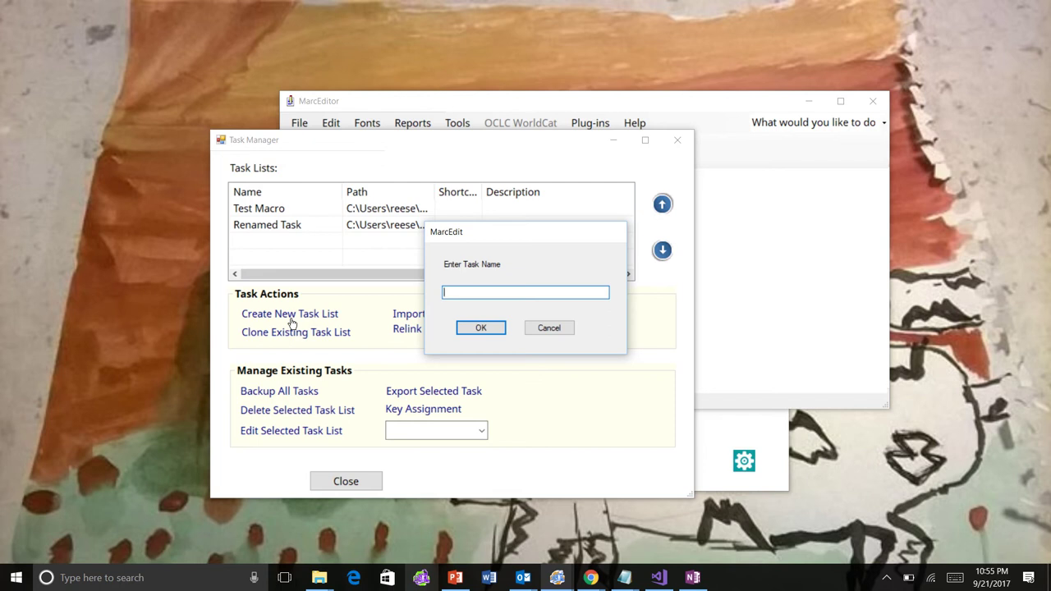
{"action": "type", "text": "New Examp"}
{"action": "key", "text": "BackSpace"}
{"action": "key", "text": "BackSpace"}
{"action": "type", "text": "ample"}
{"action": "key", "text": "Return"}
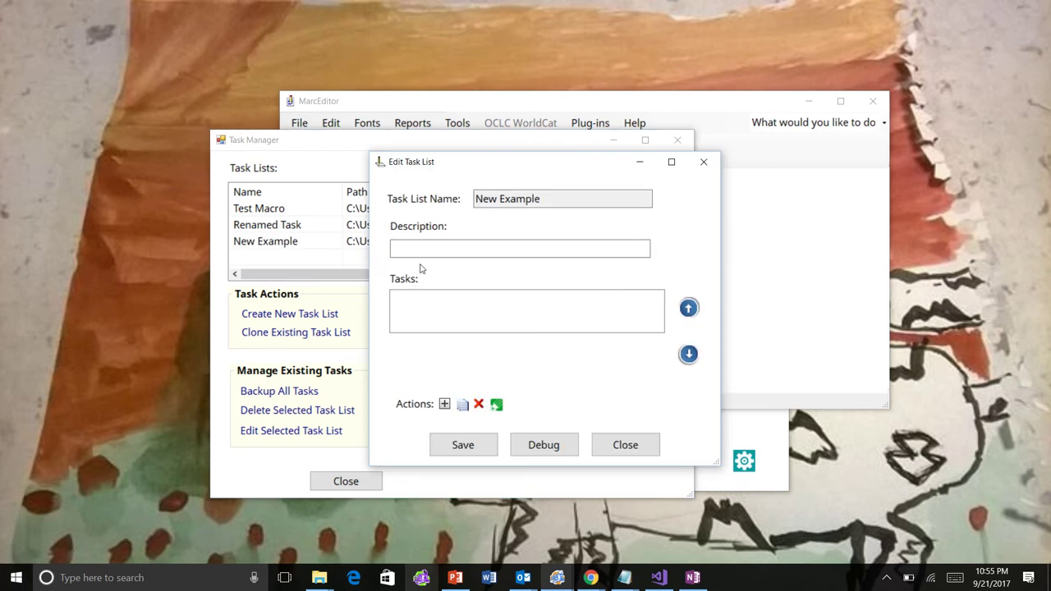
{"action": "left_click", "coordinate": [473, 245]}
{"action": "left_click", "coordinate": [491, 444]}
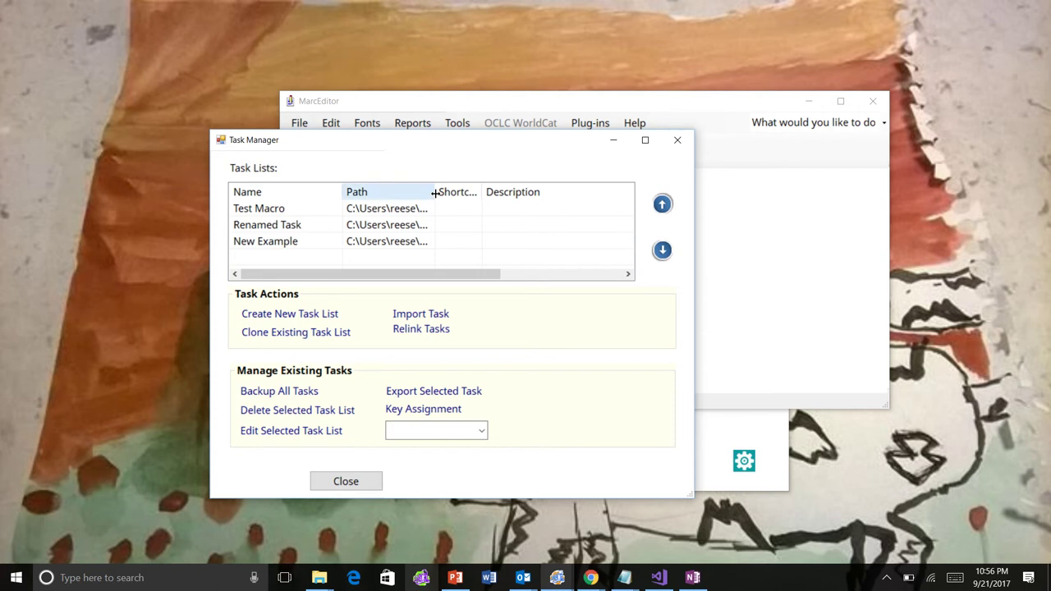
- Copy tasksfile-2017_09_20_223601441.txt and paste a duplicate into the macros folder
{"action": "left_click", "coordinate": [320, 580]}
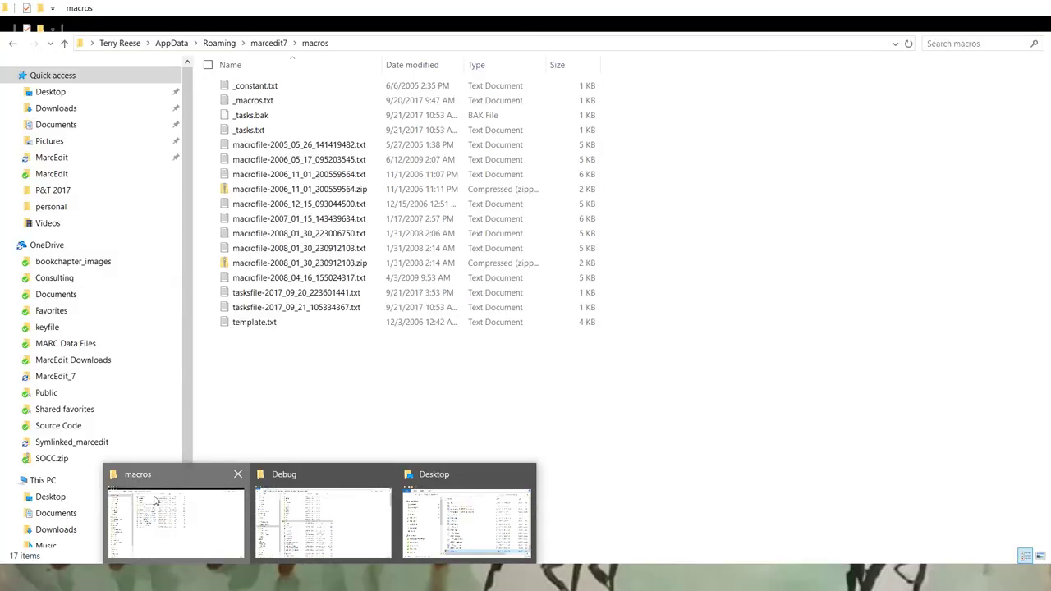
{"action": "left_click", "coordinate": [156, 502]}
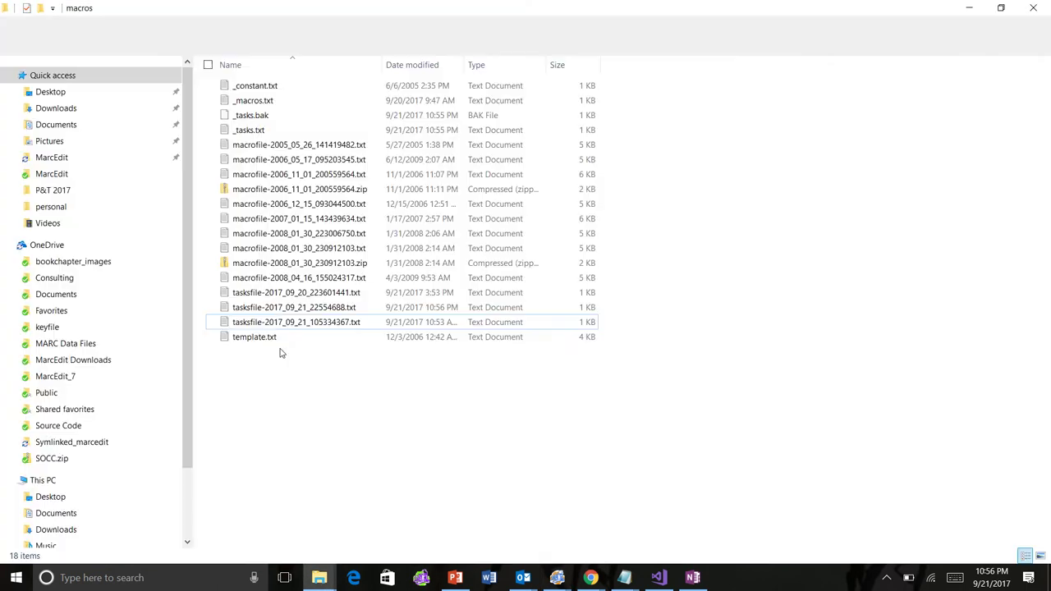
{"action": "left_click", "coordinate": [298, 294]}
{"action": "right_click", "coordinate": [298, 297]}
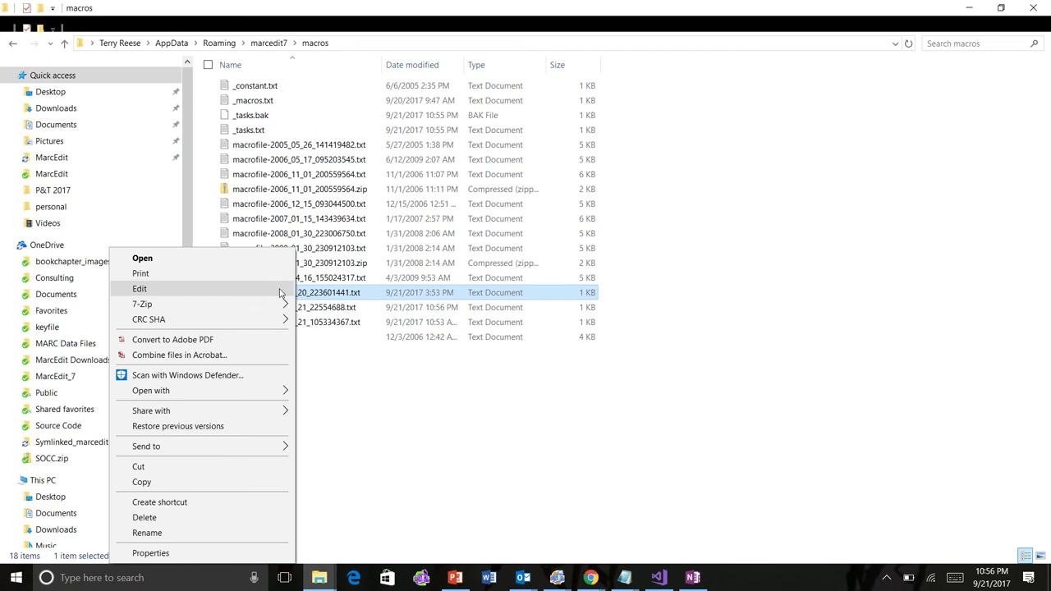
{"action": "left_click", "coordinate": [174, 482]}
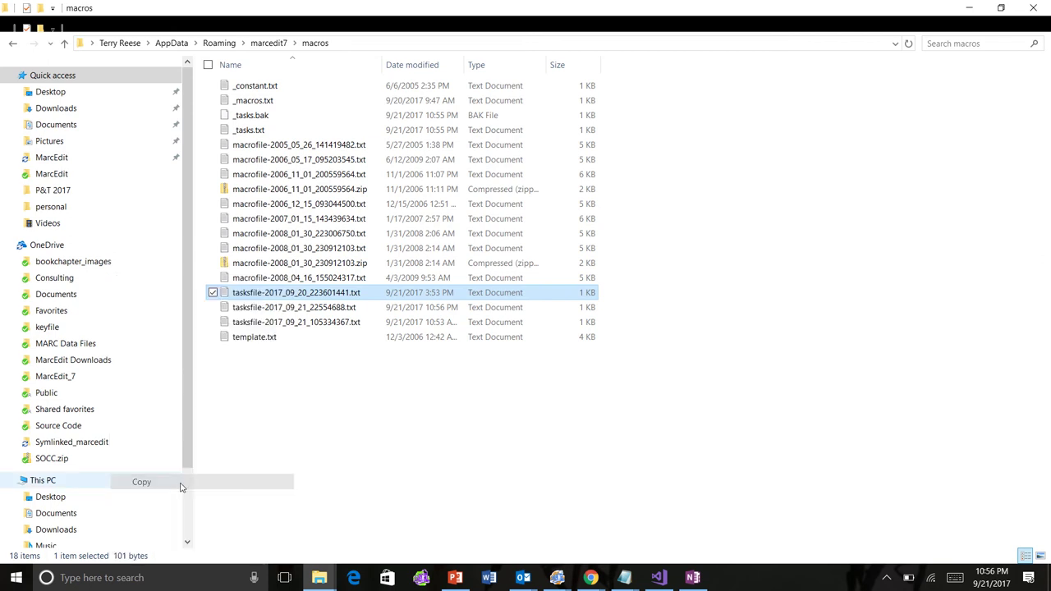
{"action": "left_click", "coordinate": [241, 397]}
{"action": "right_click", "coordinate": [242, 397]}
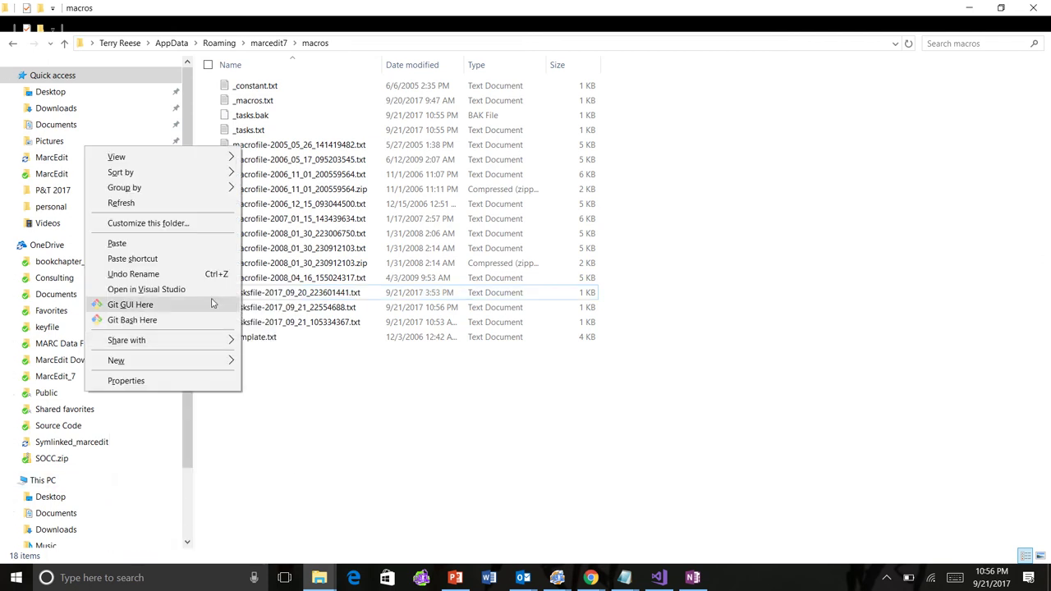
{"action": "left_click", "coordinate": [117, 244]}
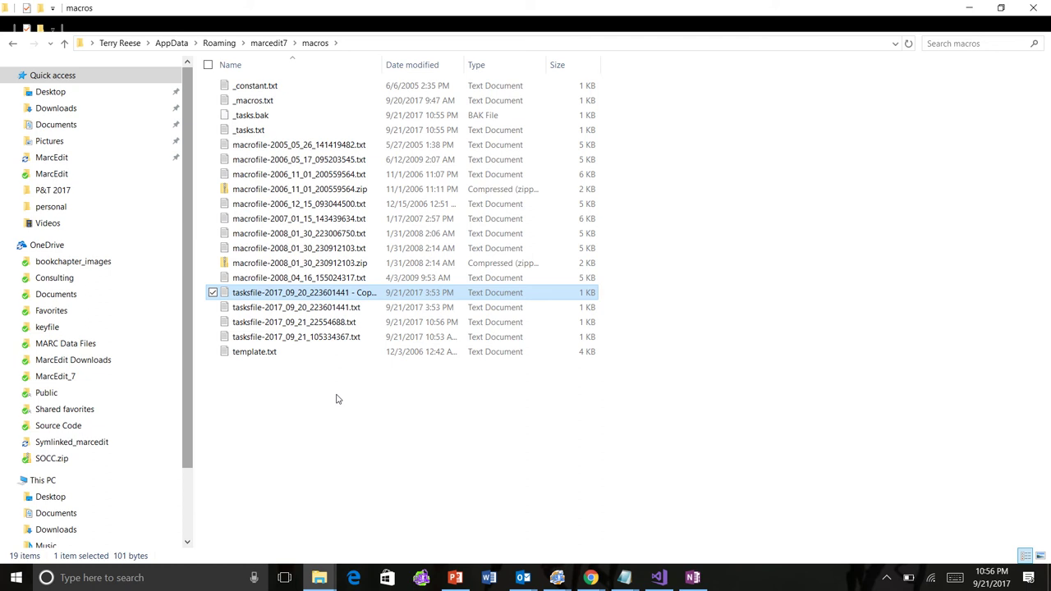
- Rename the copy to tasksfile-2017_09_20_223601441.txt.lock, accepting the extension change
{"action": "right_click", "coordinate": [325, 289]}
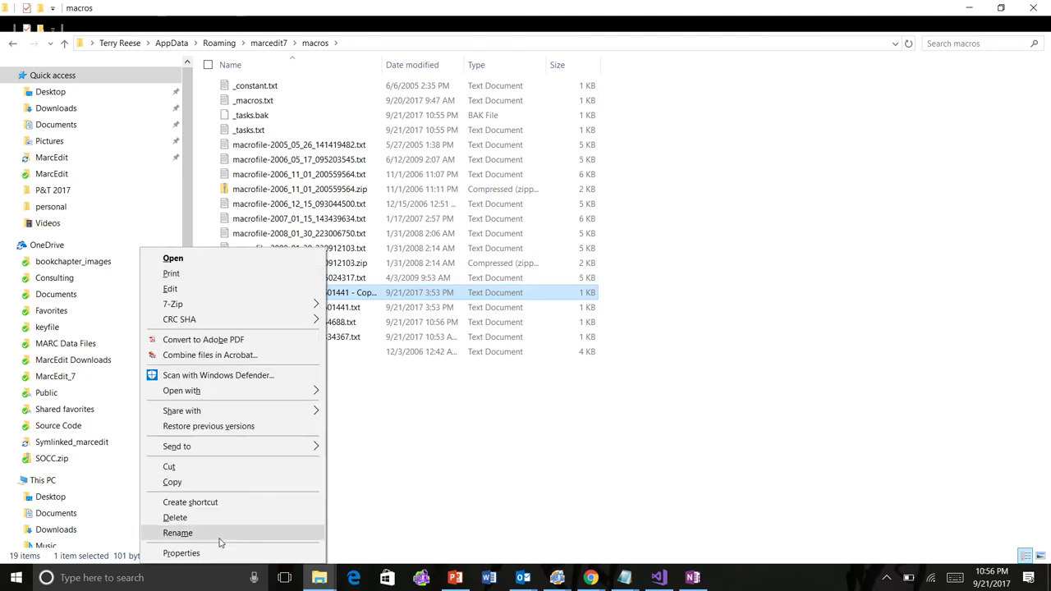
{"action": "left_click", "coordinate": [177, 533]}
{"action": "key", "text": "Right"}
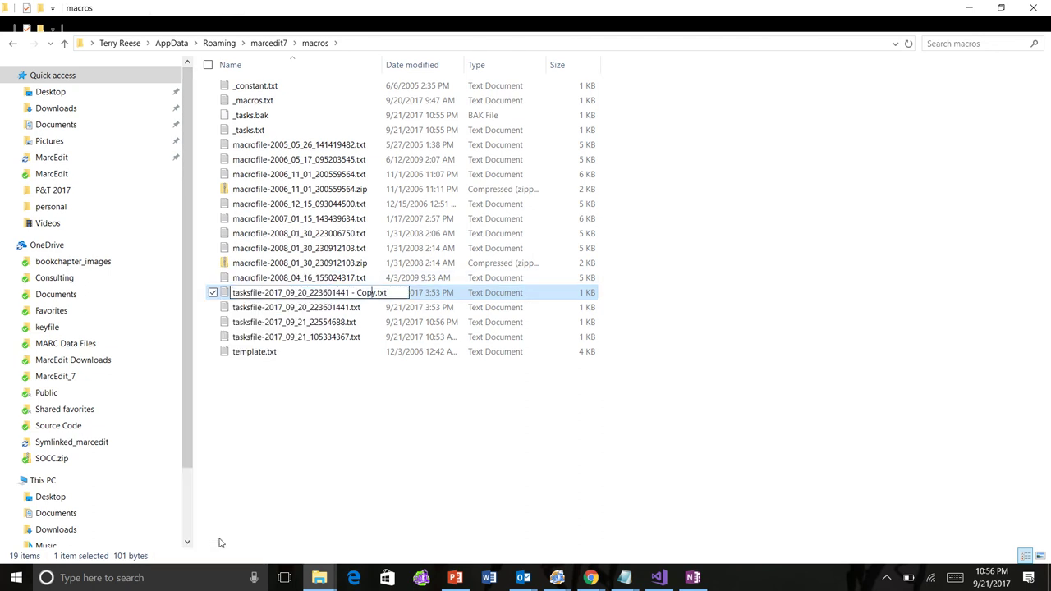
{"action": "key", "text": "shift+Left"}
{"action": "key", "text": "shift+Left"}
{"action": "key", "text": "shift+Left"}
{"action": "key", "text": "shift+Left"}
{"action": "key", "text": "shift+Left"}
{"action": "key", "text": "shift+Left"}
{"action": "key", "text": "shift+Left"}
{"action": "key", "text": "shift+Left"}
{"action": "key", "text": "shift+Right"}
{"action": "key", "text": "BackSpace"}
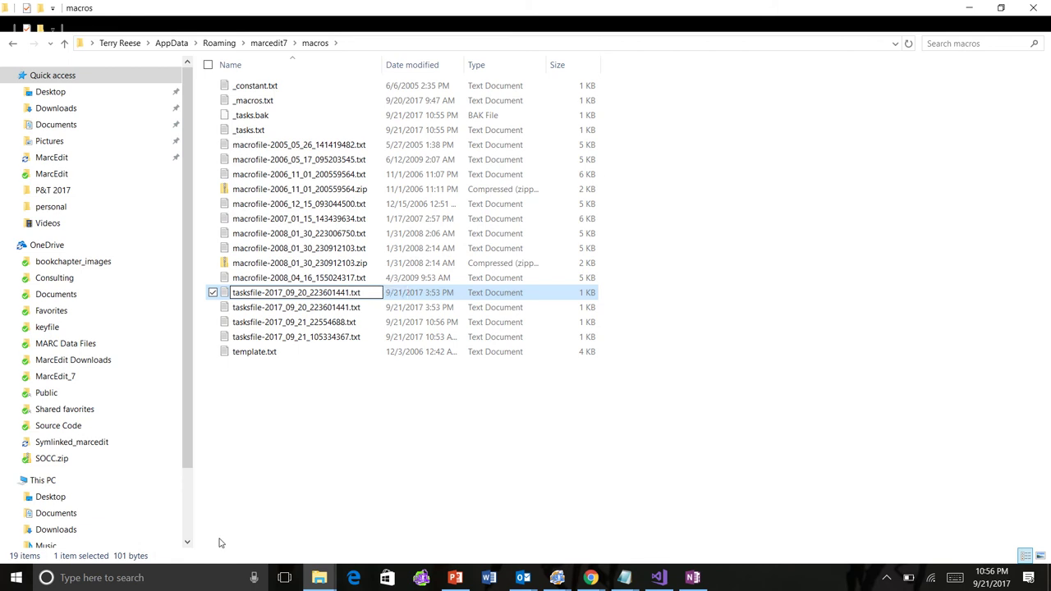
{"action": "key", "text": "End"}
{"action": "type", "text": ".log"}
{"action": "key", "text": "Return"}
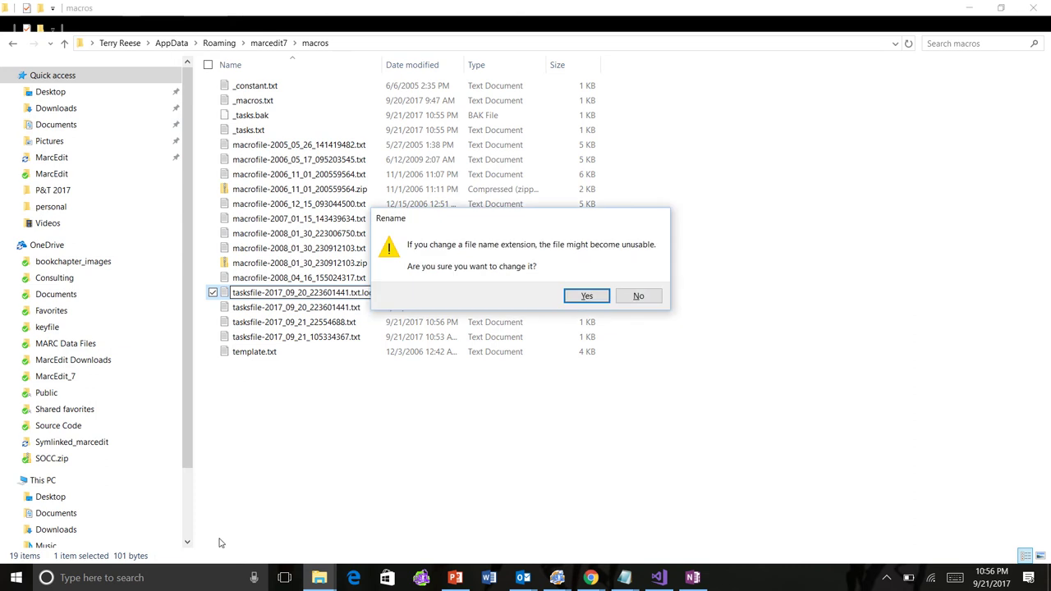
{"action": "left_click", "coordinate": [586, 297]}
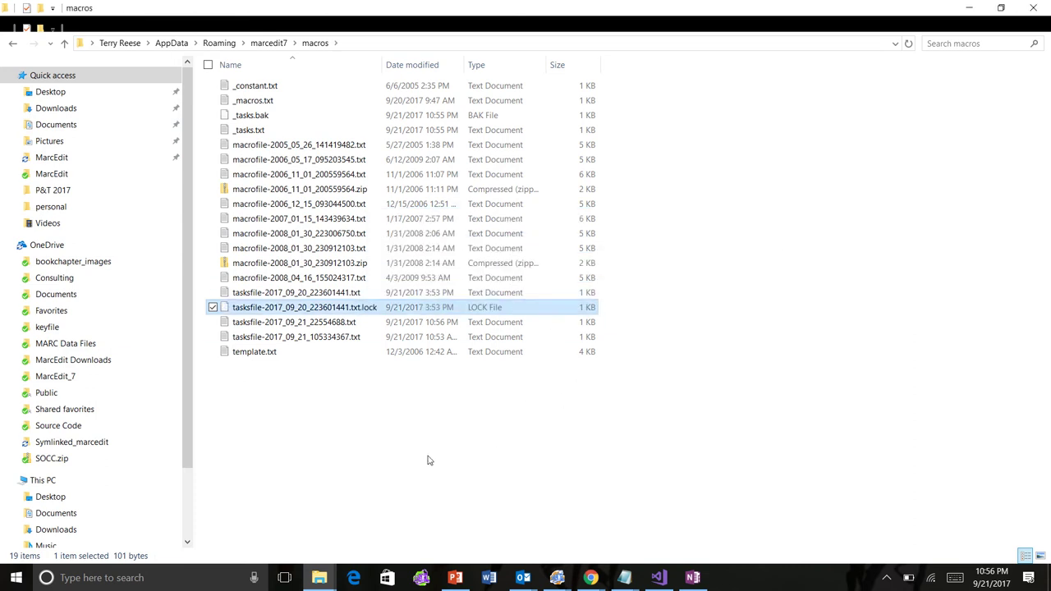
- Back in MarcEdit, open Test Macro for editing, answering Yes to the Locked Macro warning
{"action": "left_click", "coordinate": [969, 8]}
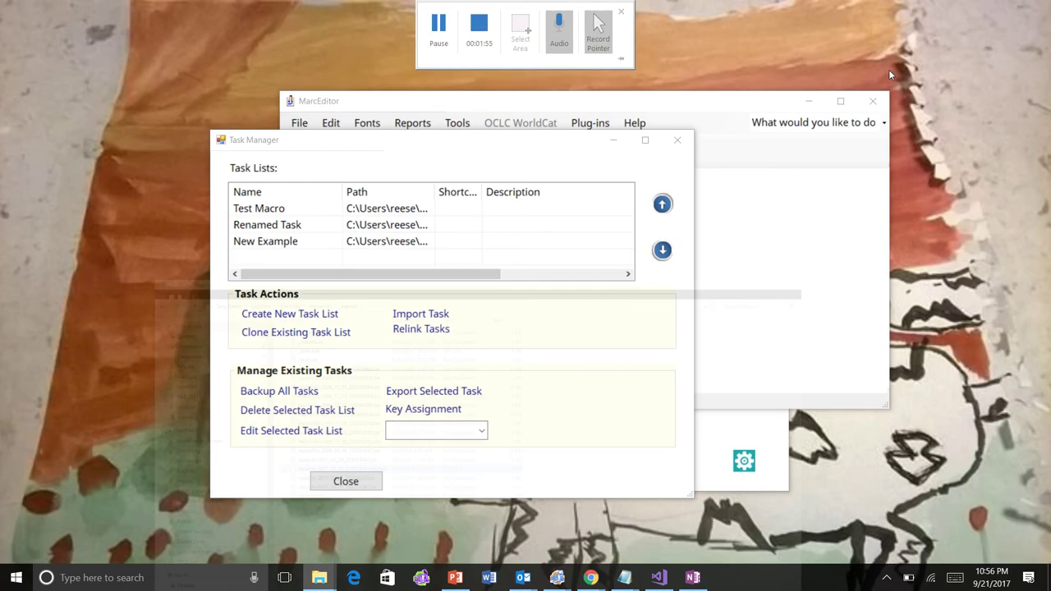
{"action": "left_click", "coordinate": [322, 215]}
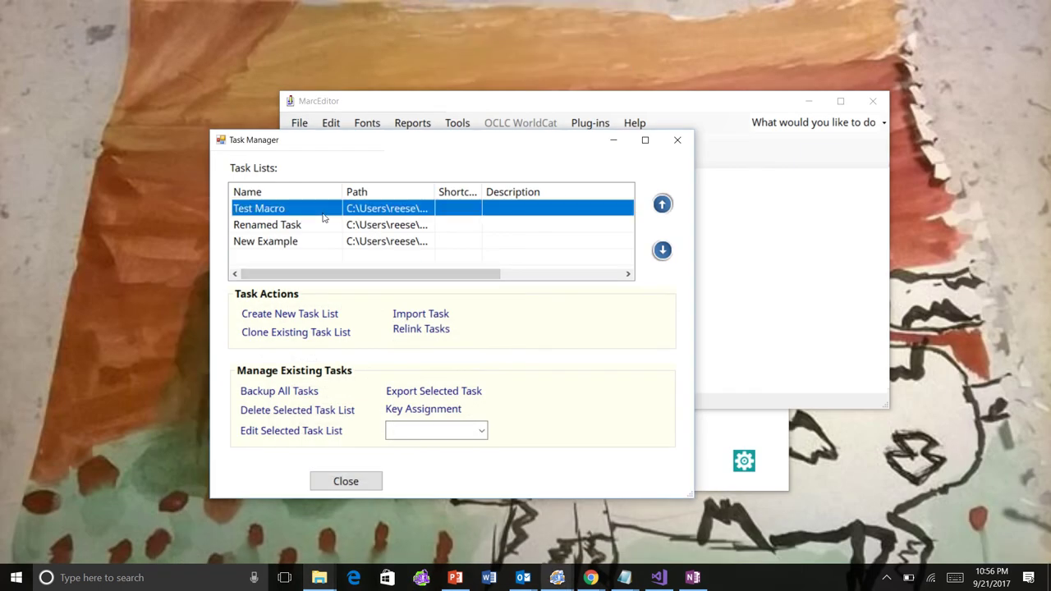
{"action": "double_click", "coordinate": [395, 210]}
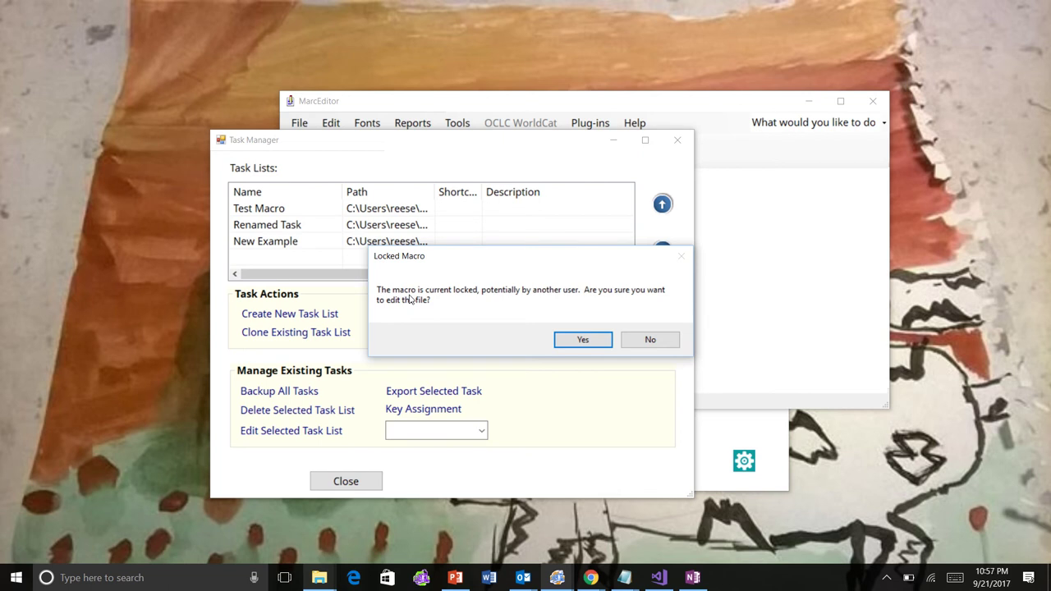
{"action": "left_click", "coordinate": [577, 340]}
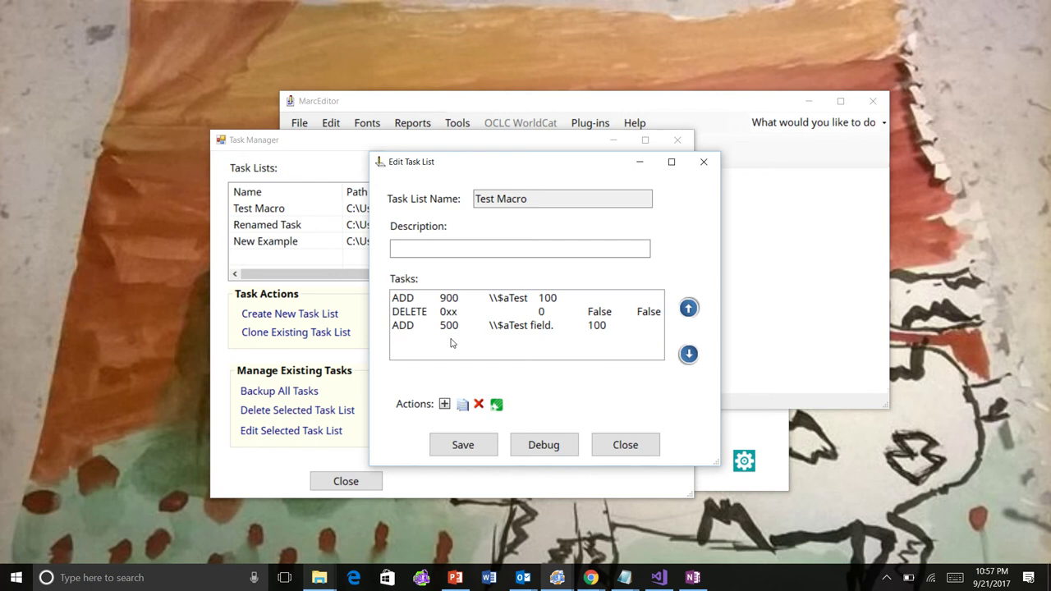
- Comment out the DELETE 0xx task as #DELETE and save Test Macro
{"action": "left_click_drag", "start_coordinate": [482, 162], "coordinate": [450, 127]}
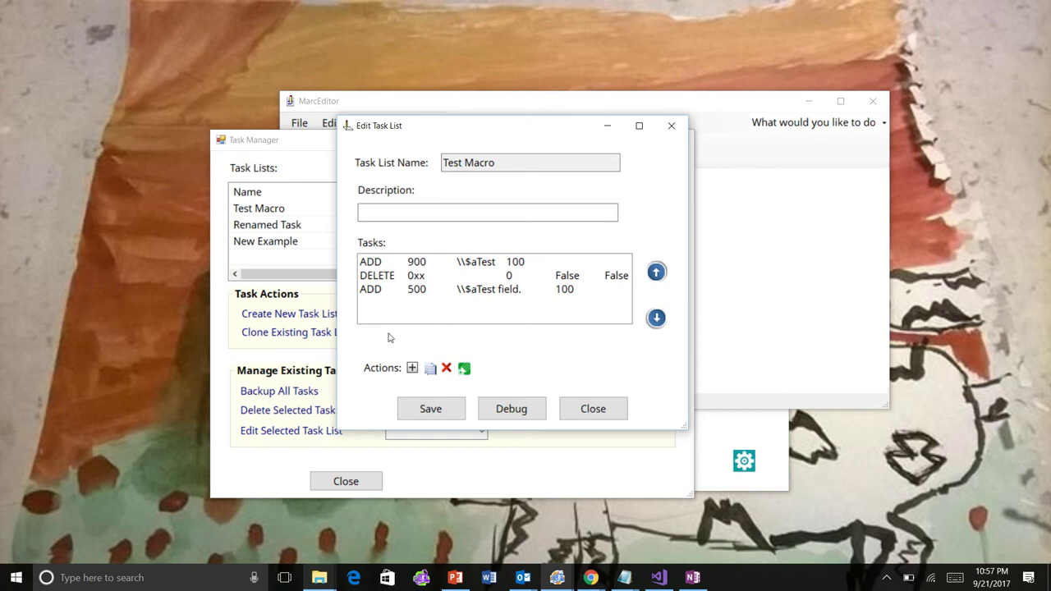
{"action": "left_click", "coordinate": [384, 281]}
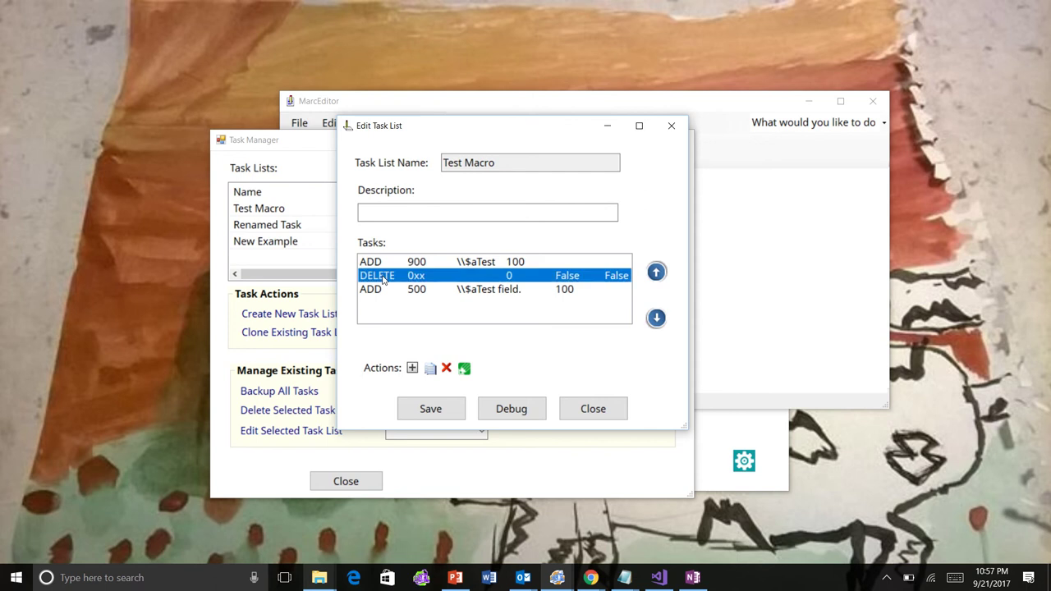
{"action": "right_click", "coordinate": [384, 281]}
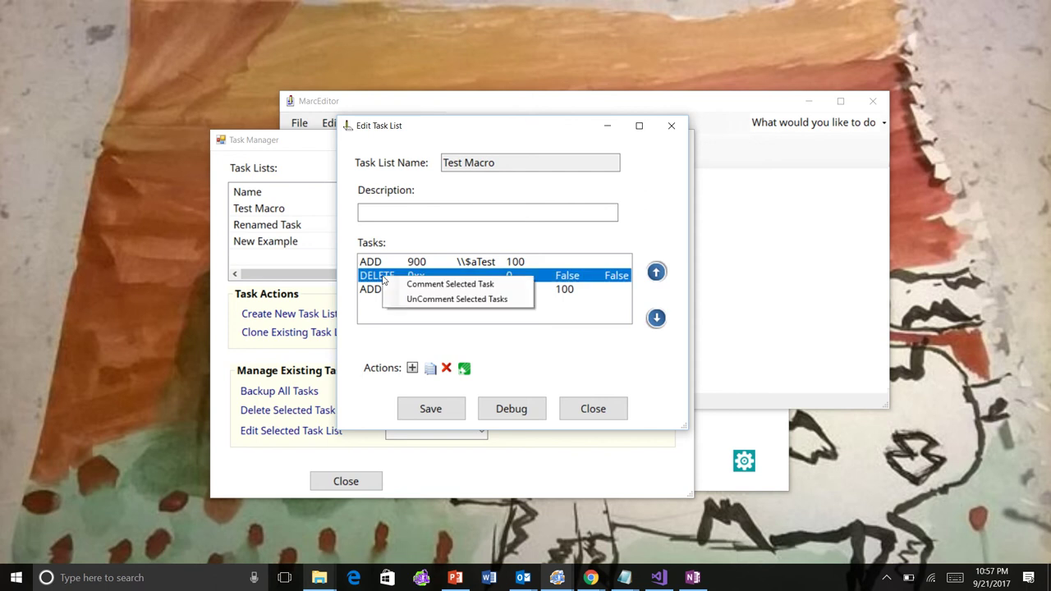
{"action": "left_click", "coordinate": [414, 285]}
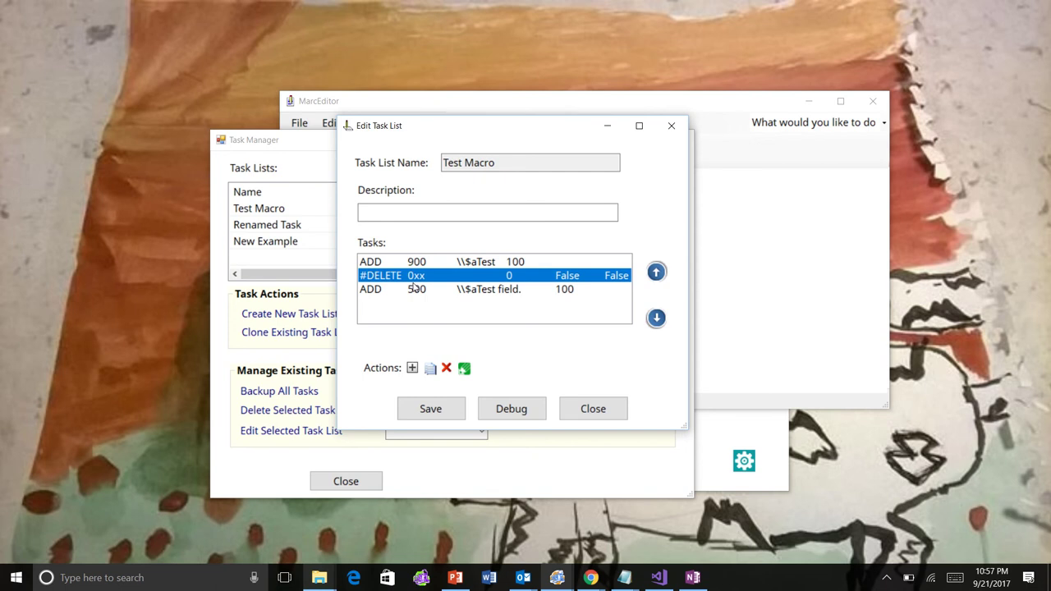
{"action": "left_click", "coordinate": [426, 416]}
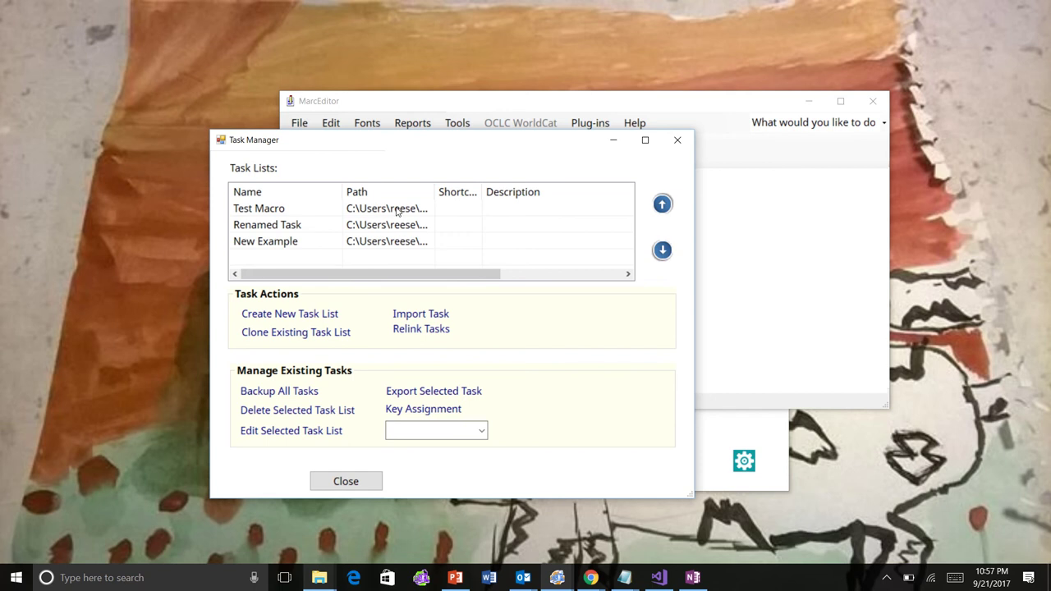
- Uncomment the #DELETE task in Test Macro, save, and reopen the task list
{"action": "double_click", "coordinate": [398, 209]}
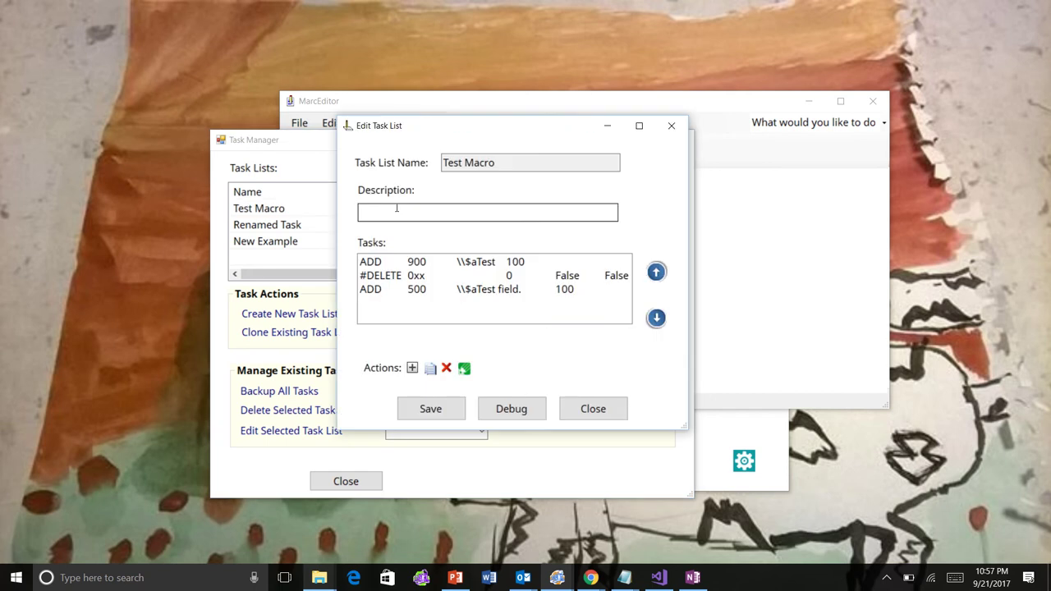
{"action": "left_click", "coordinate": [395, 279]}
{"action": "right_click", "coordinate": [395, 279]}
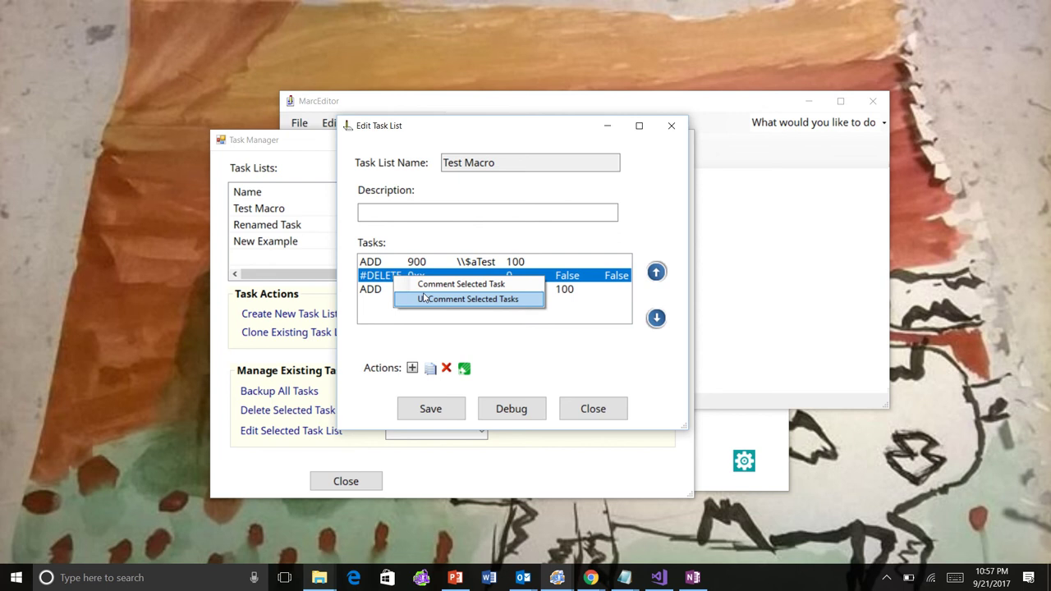
{"action": "left_click", "coordinate": [425, 298]}
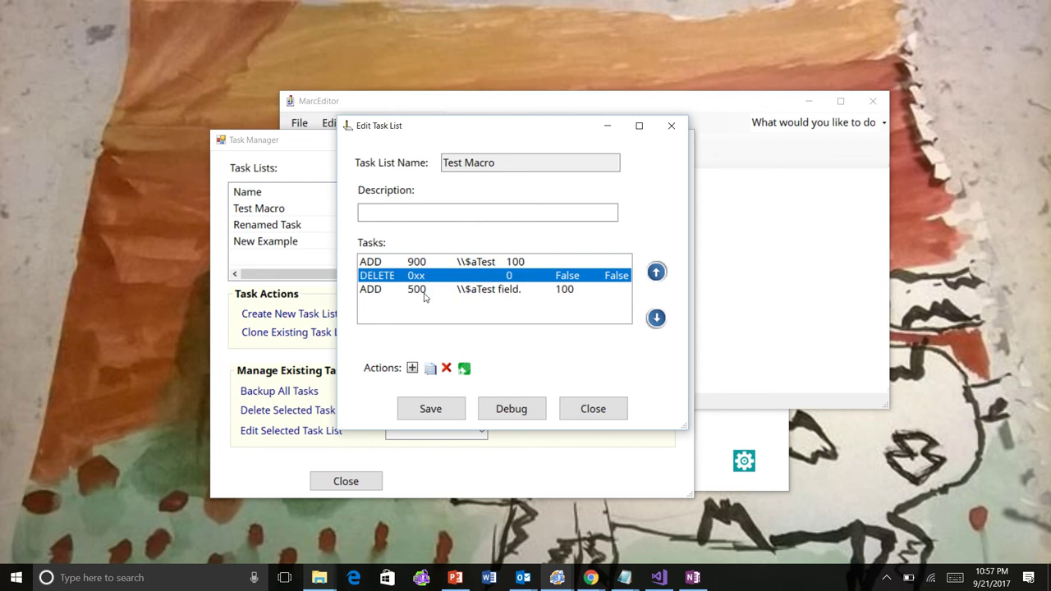
{"action": "left_click", "coordinate": [431, 414]}
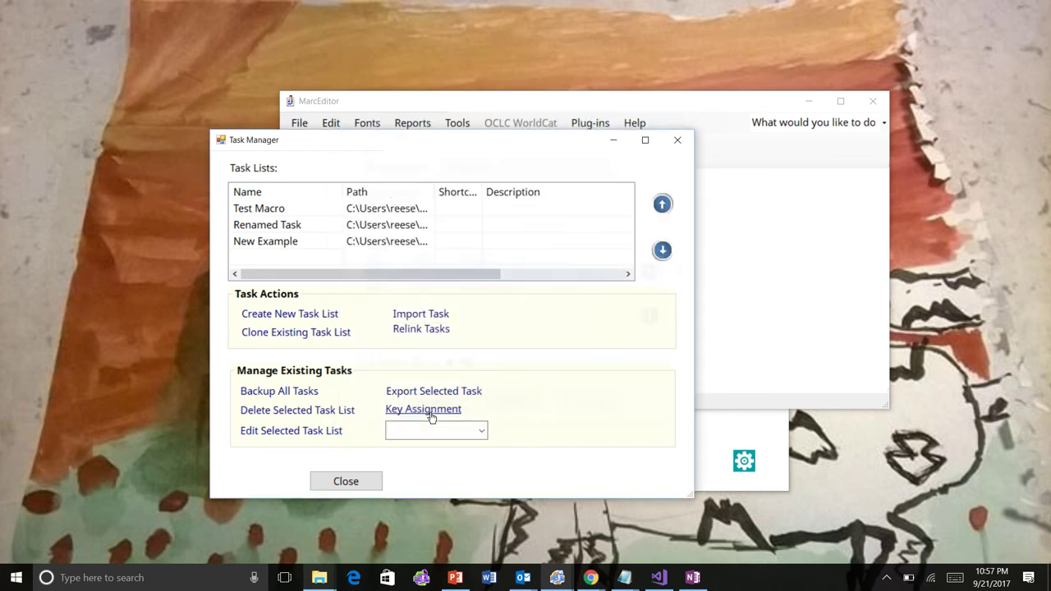
{"action": "double_click", "coordinate": [373, 209]}
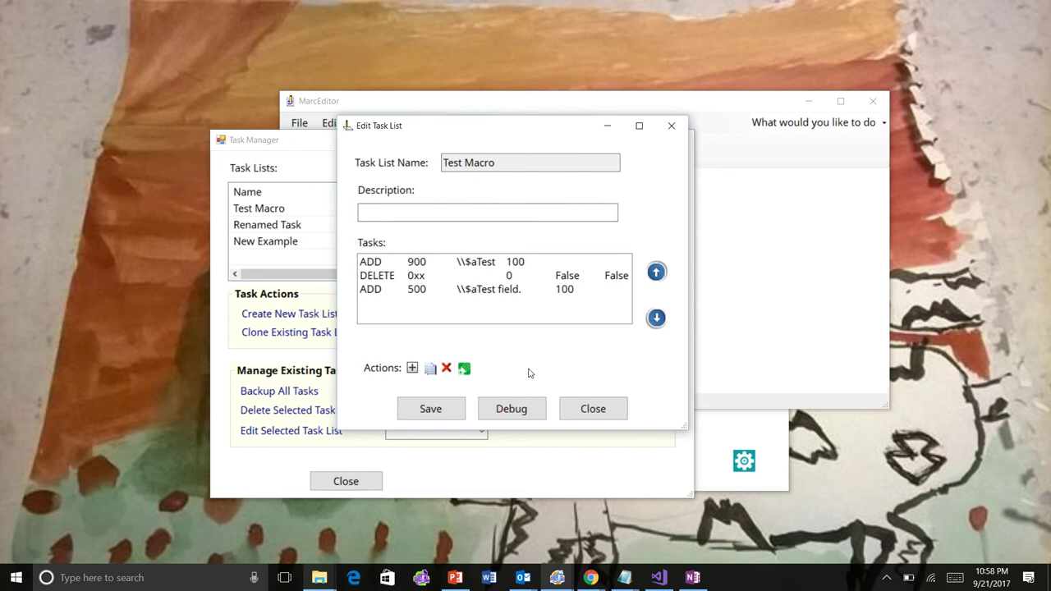
- Debug Test Macro against the 5.25.17 ACD .mrk file, running the ADD 900 $aTest step
{"action": "left_click", "coordinate": [513, 409]}
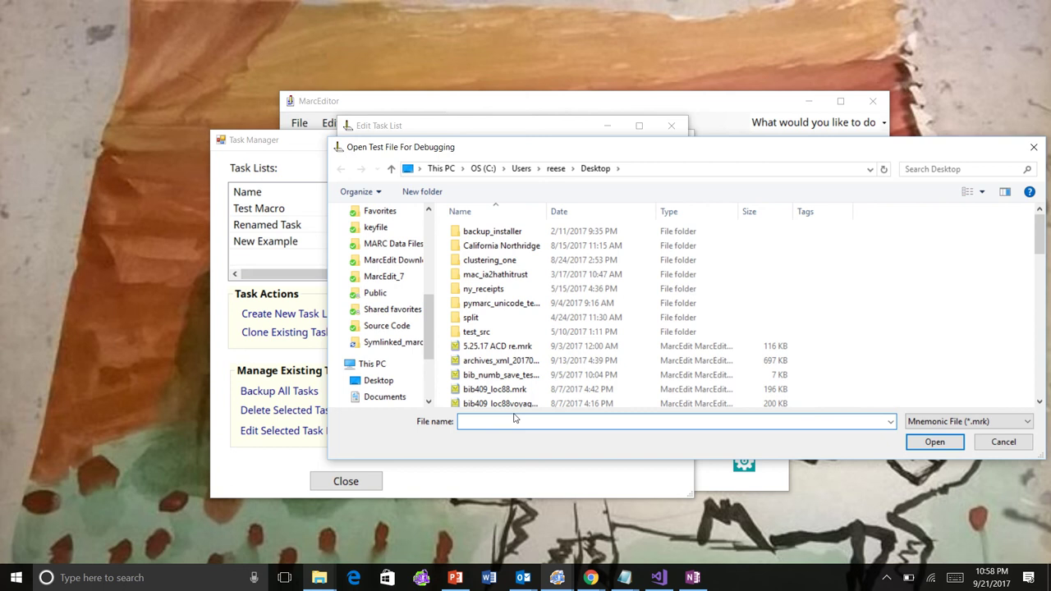
{"action": "double_click", "coordinate": [514, 346]}
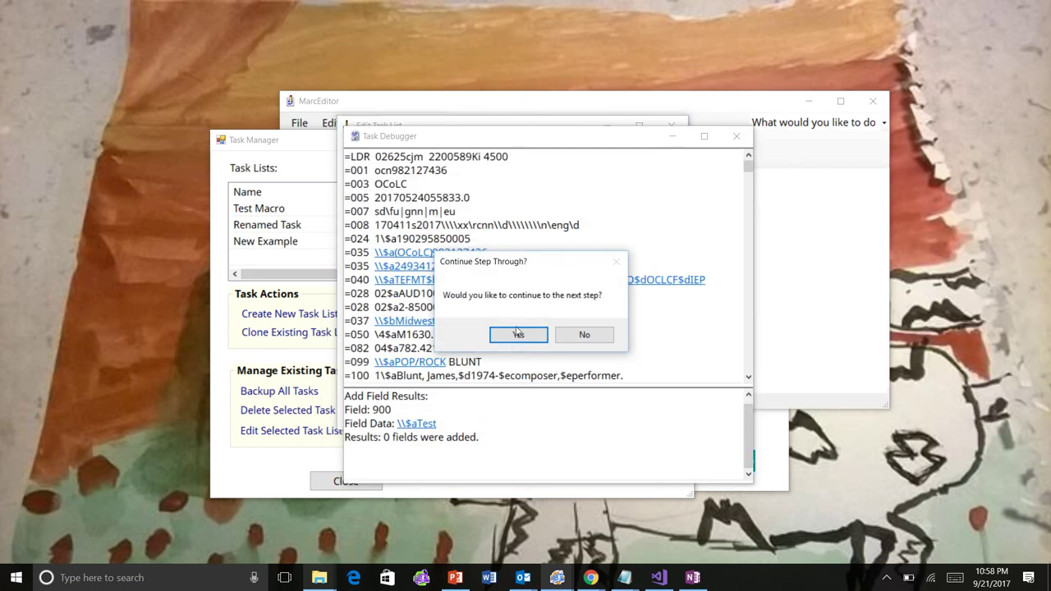
{"action": "left_click_drag", "start_coordinate": [512, 253], "coordinate": [503, 55]}
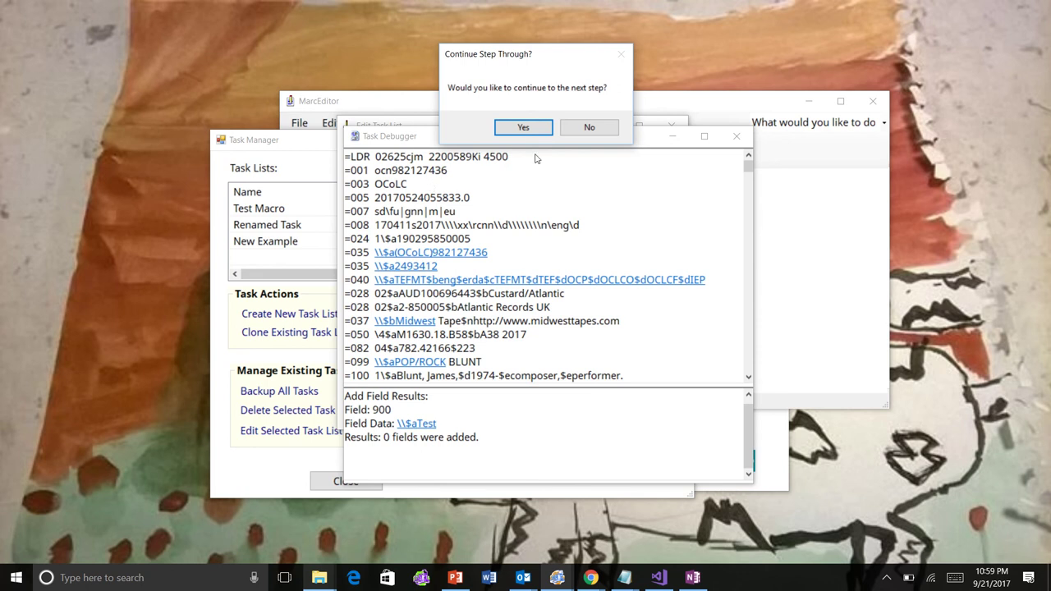
- Continue through the DELETE step (656 fields deleted) and the ADD 500 step (46 added)
{"action": "left_click", "coordinate": [523, 128]}
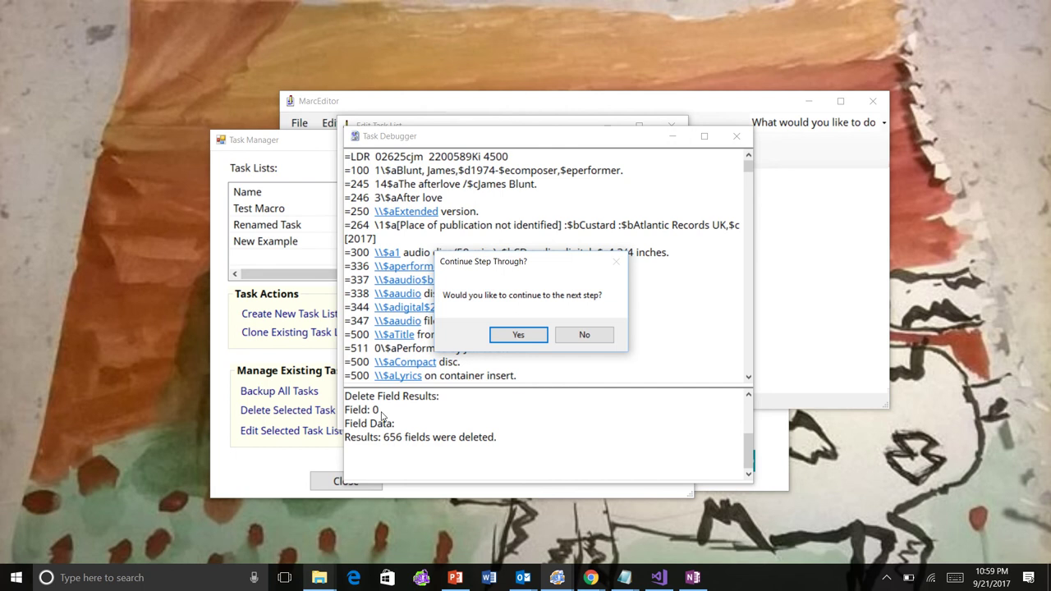
{"action": "left_click_drag", "start_coordinate": [506, 263], "coordinate": [498, 41]}
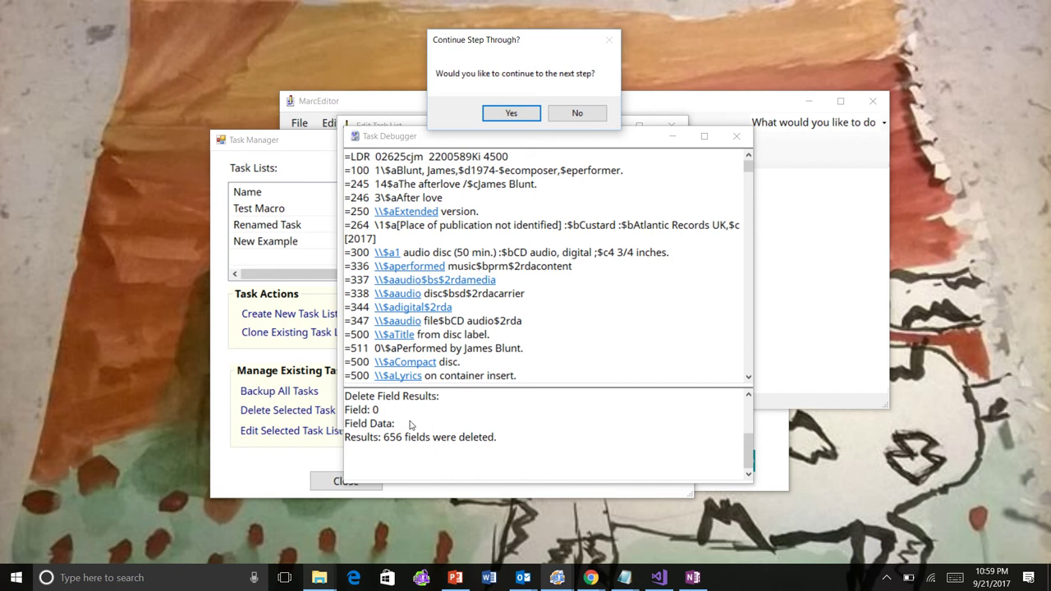
{"action": "left_click", "coordinate": [512, 113]}
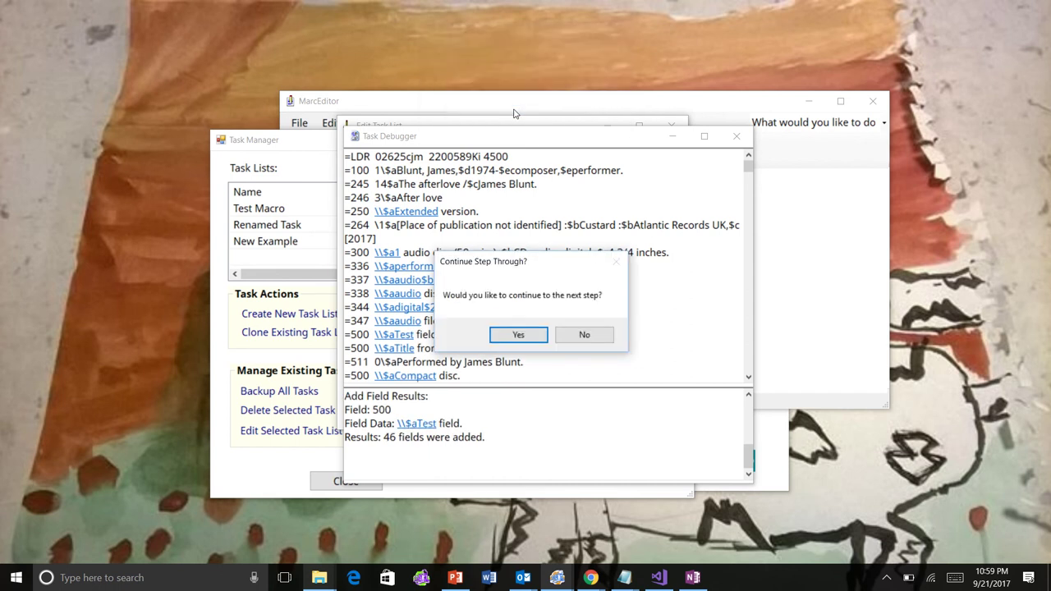
{"action": "left_click", "coordinate": [538, 335]}
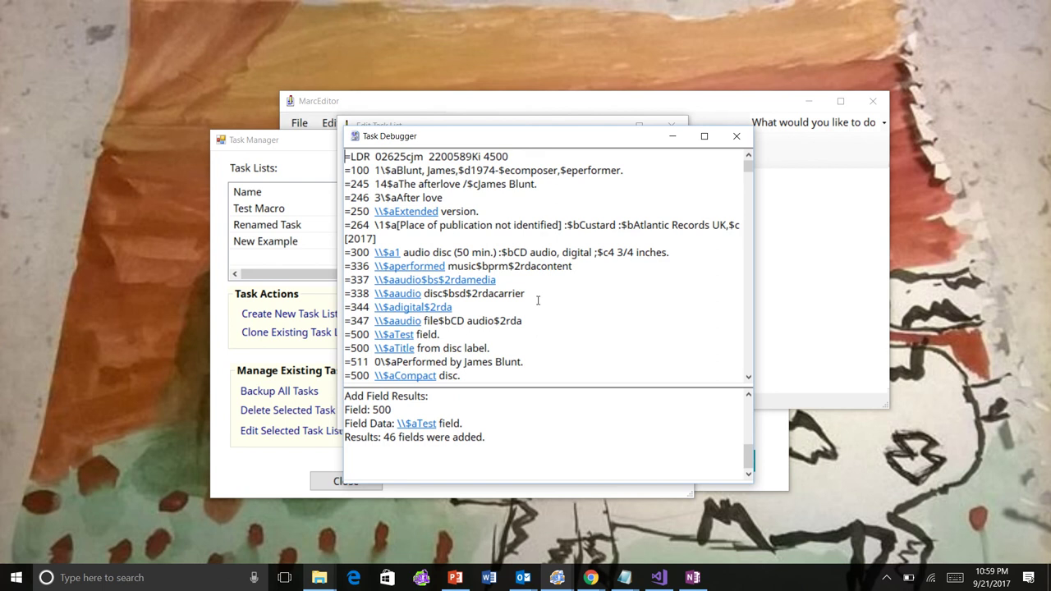
- Scroll through the debugged record and step results, then close the Task Debugger
{"action": "scroll", "coordinate": [538, 300], "scroll_direction": "down", "scroll_amount": 2}
{"action": "scroll", "coordinate": [538, 301], "scroll_direction": "down", "scroll_amount": 3}
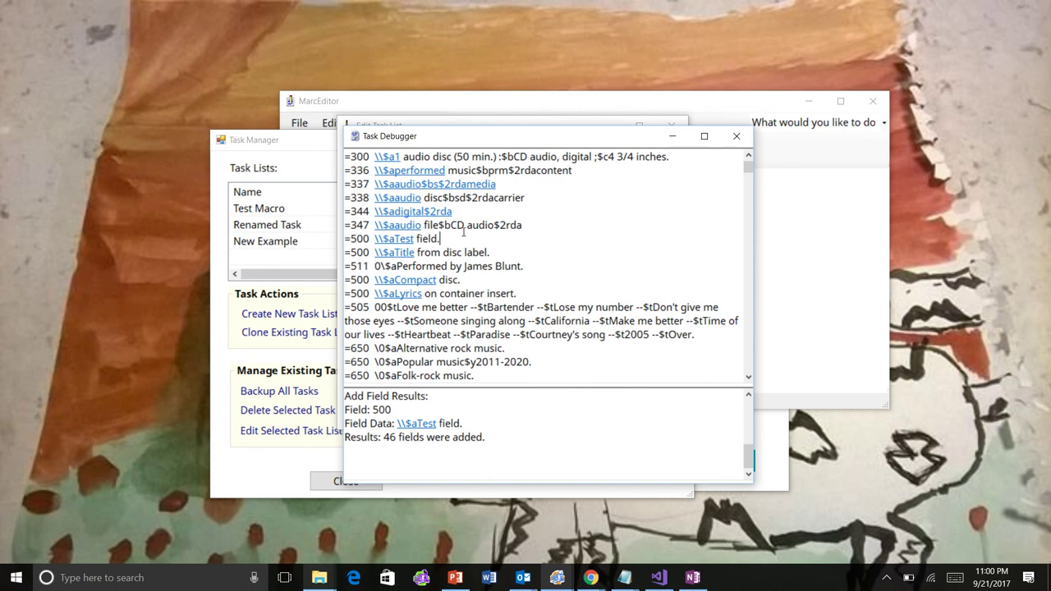
{"action": "scroll", "coordinate": [549, 261], "scroll_direction": "down", "scroll_amount": 6}
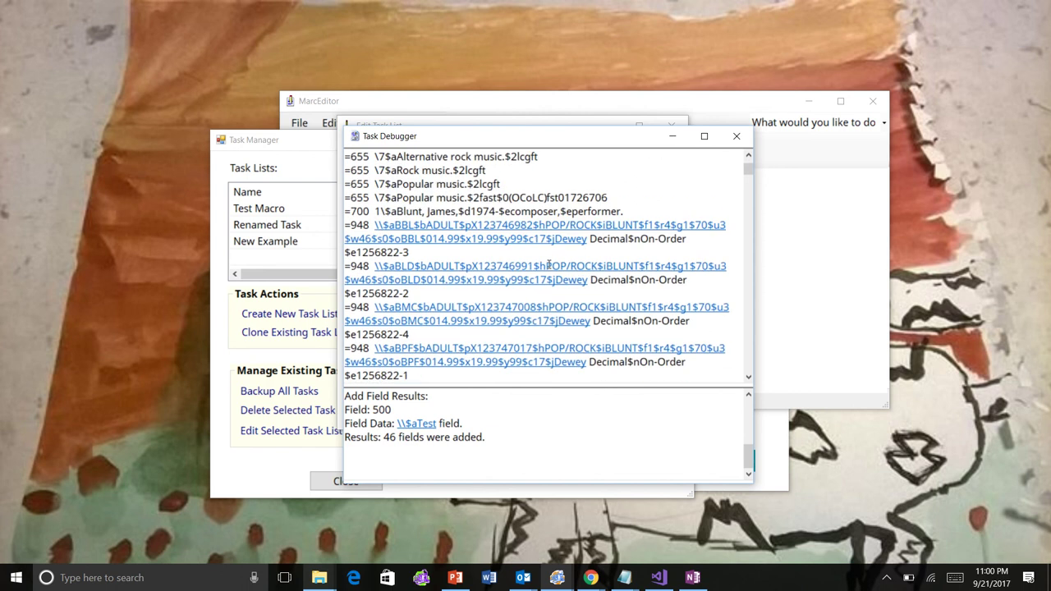
{"action": "scroll", "coordinate": [550, 264], "scroll_direction": "up", "scroll_amount": 8}
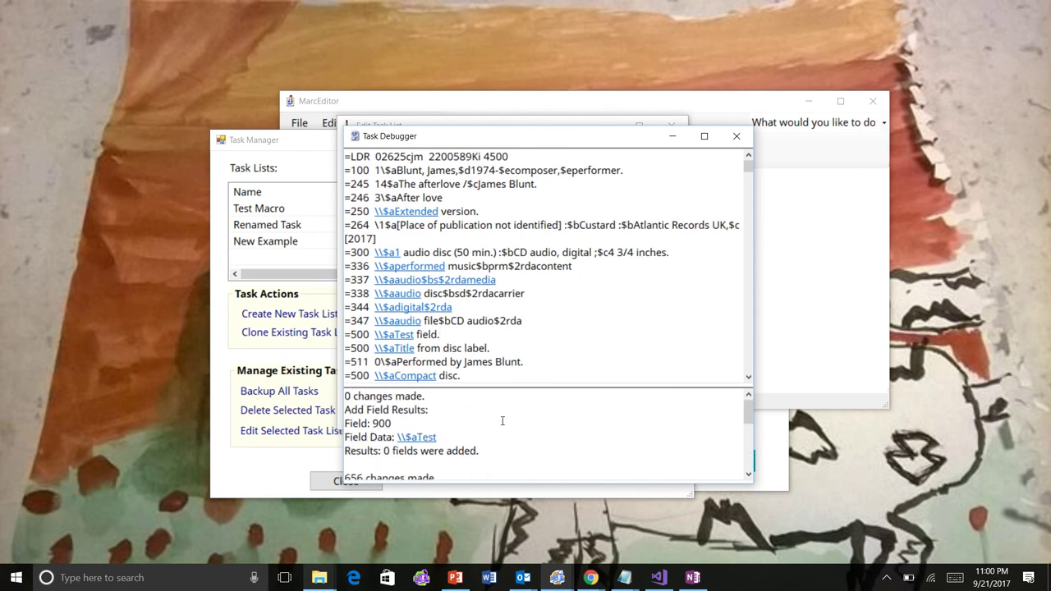
{"action": "scroll", "coordinate": [503, 421], "scroll_direction": "down", "scroll_amount": 2}
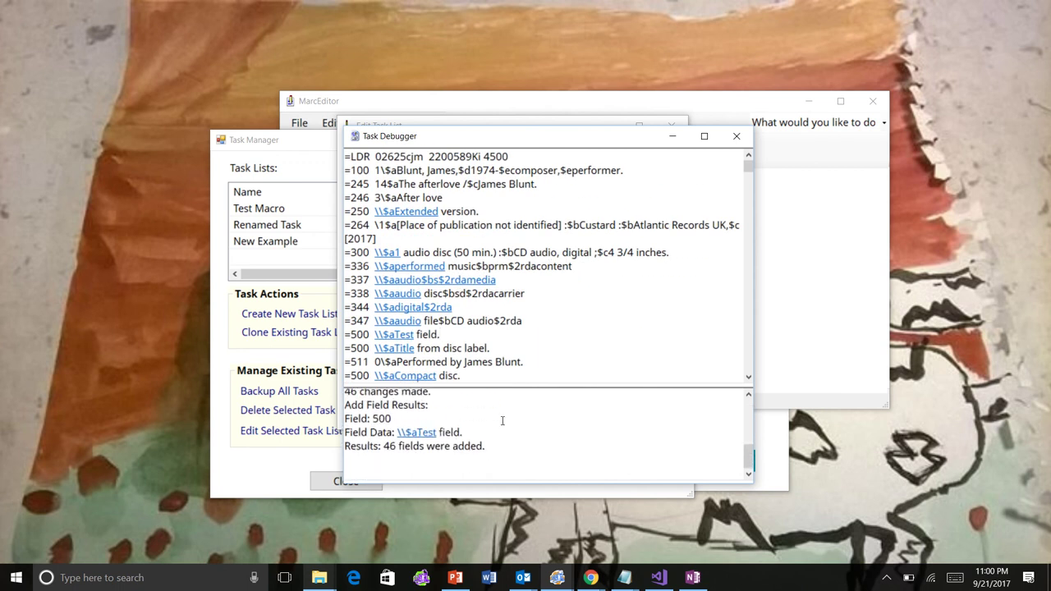
{"action": "scroll", "coordinate": [503, 421], "scroll_direction": "up", "scroll_amount": 2}
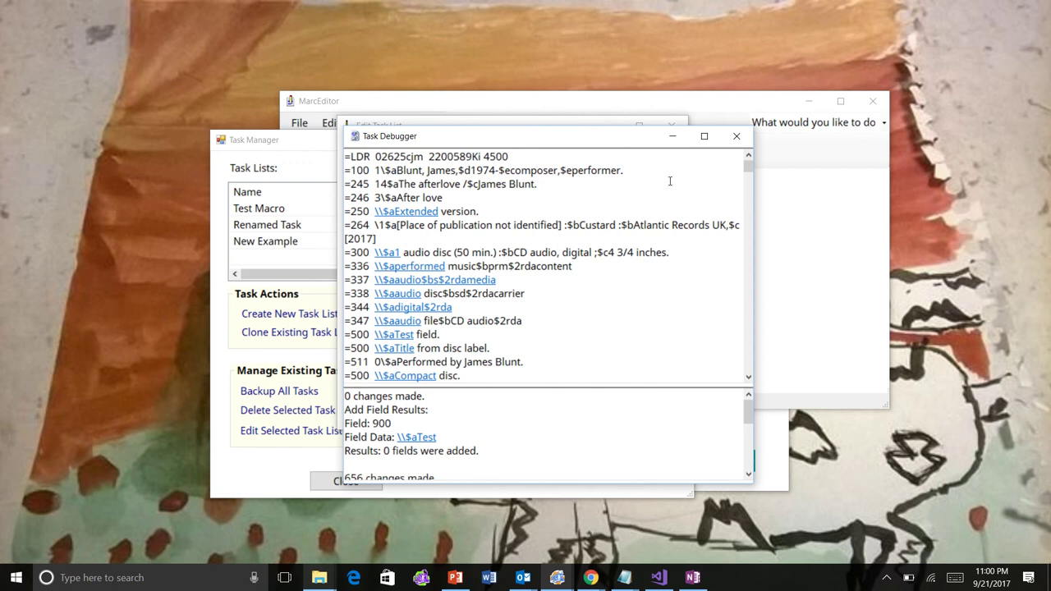
{"action": "left_click", "coordinate": [737, 138]}
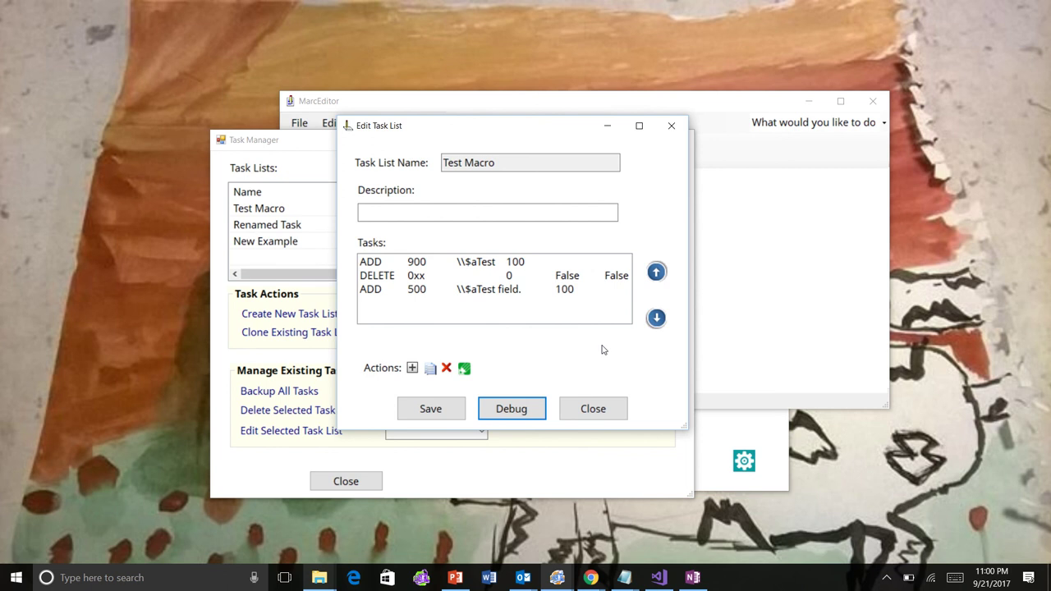
- Close the Test Macro Edit Task List dialog, returning to the Task Manager
{"action": "left_click", "coordinate": [594, 409]}
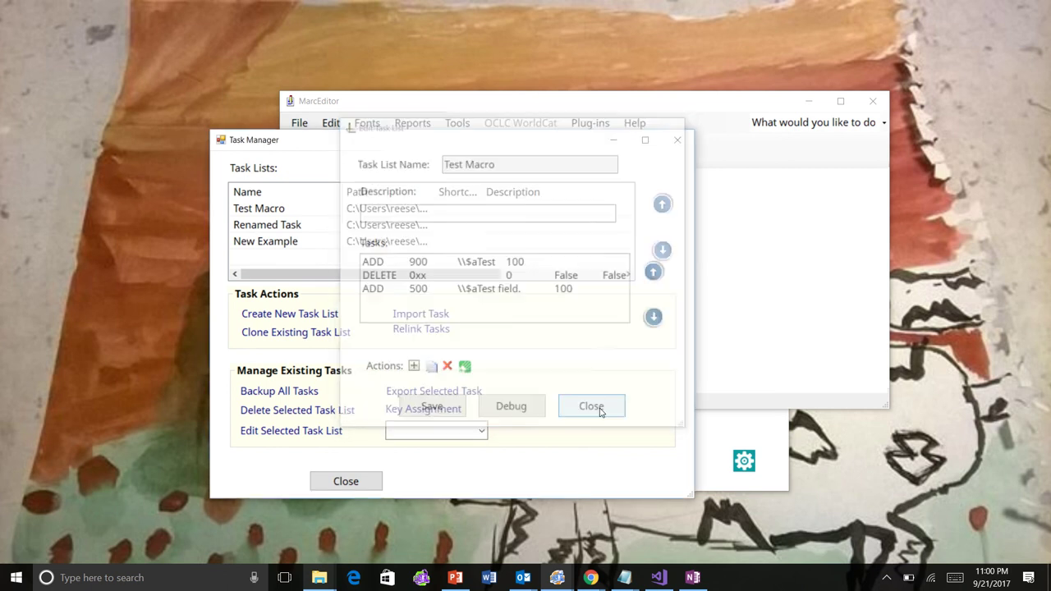
- Close the Task Manager listing Test Macro, Renamed Task and New Example
{"action": "left_click", "coordinate": [358, 483]}
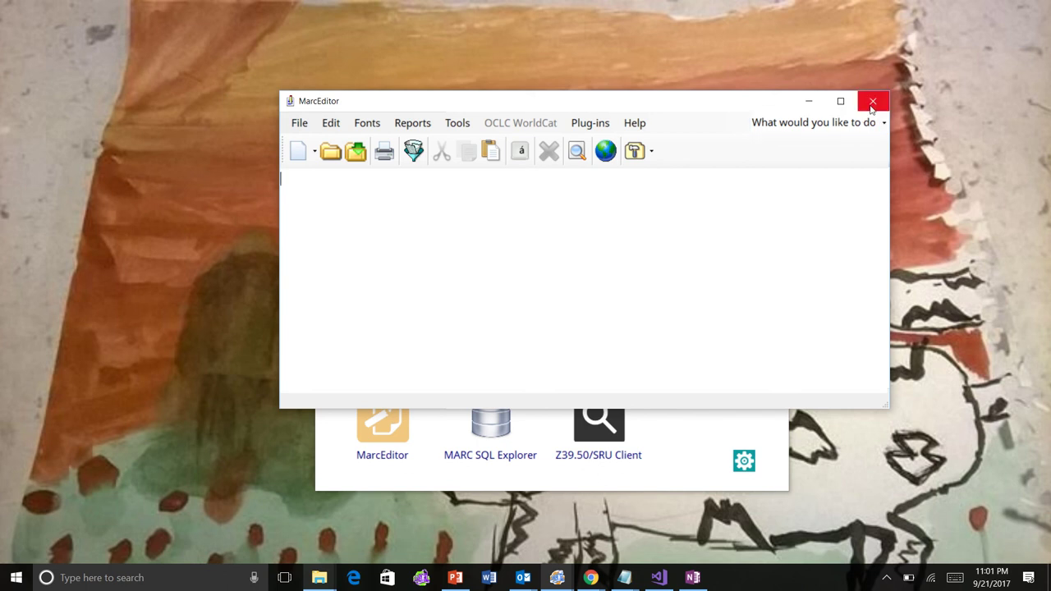
- Close the empty MarcEditor window so only the MarcEdit 7 launcher remains
{"action": "left_click", "coordinate": [872, 103]}
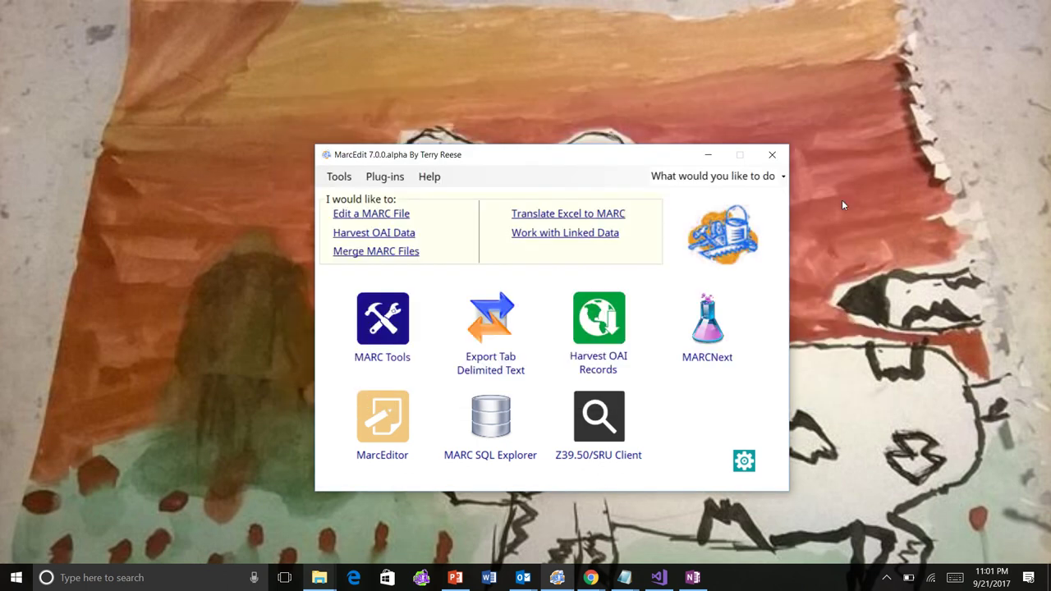